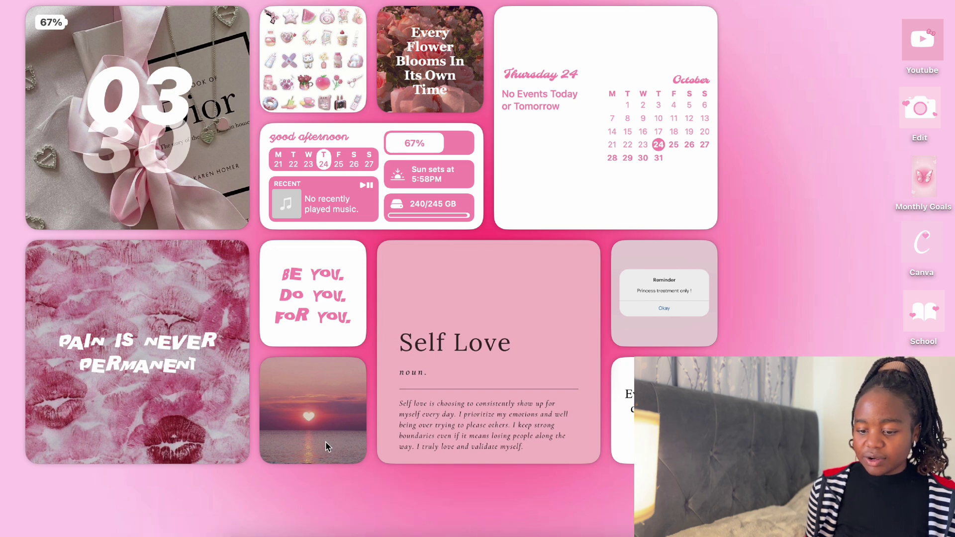
- Open Launchpad from the Dock to show the app grid with Color Widgets, Canva and CapCut
left_click(258, 523)
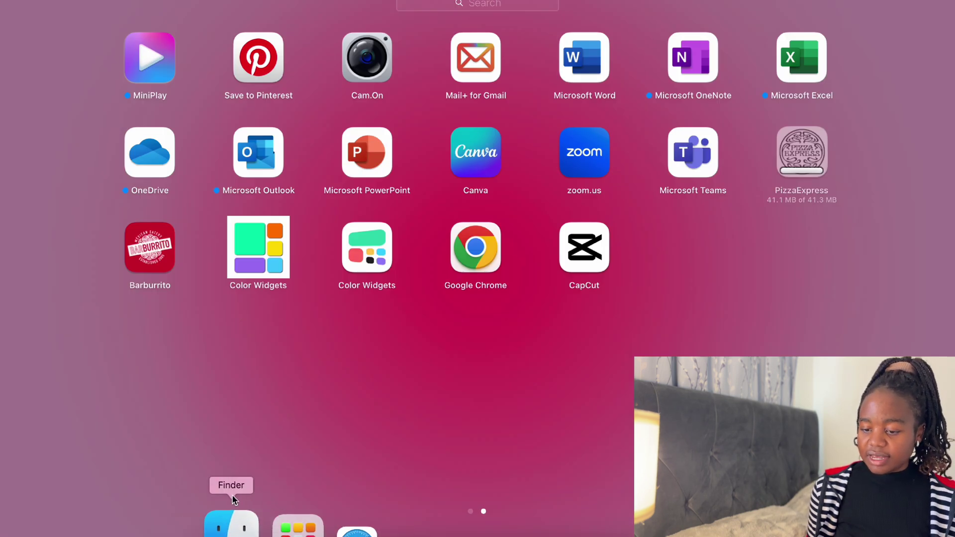
- Launch Color Widgets and scroll the Popular designs to preview a calendar widget
left_click(386, 259)
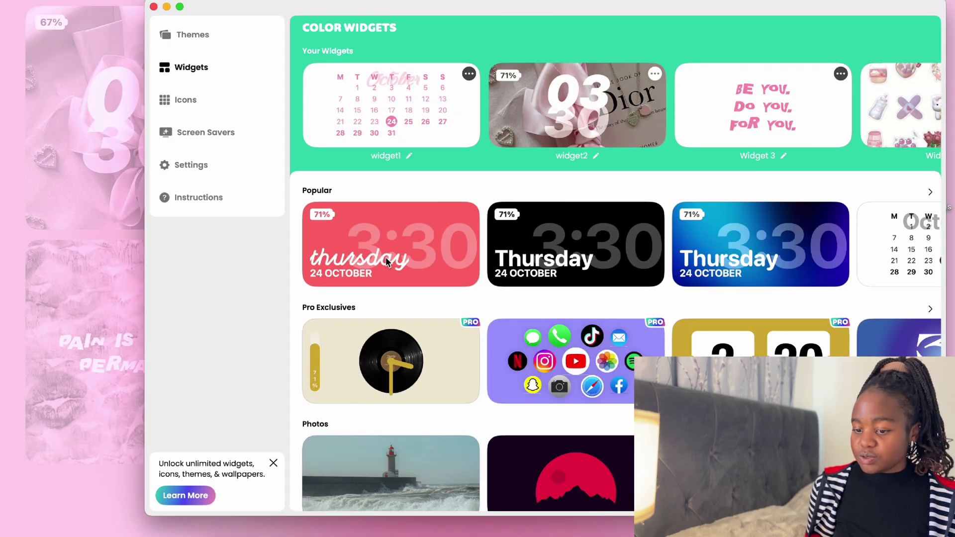
scroll(383, 82, "right", 5)
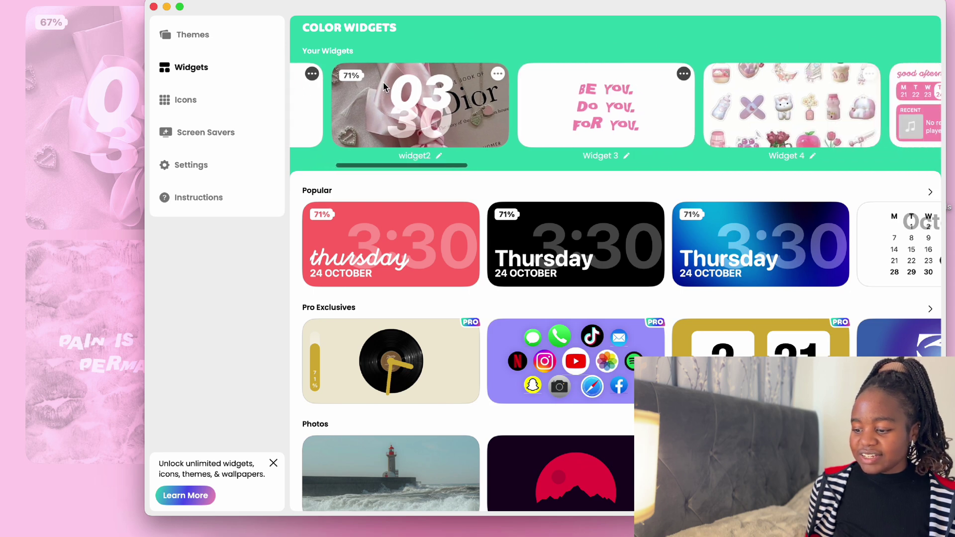
scroll(383, 82, "right", 2)
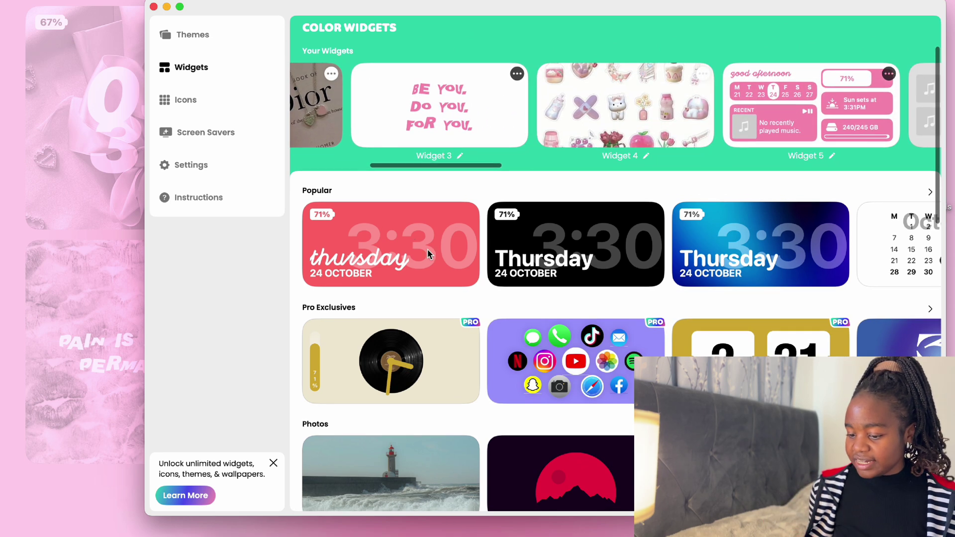
left_click(918, 251)
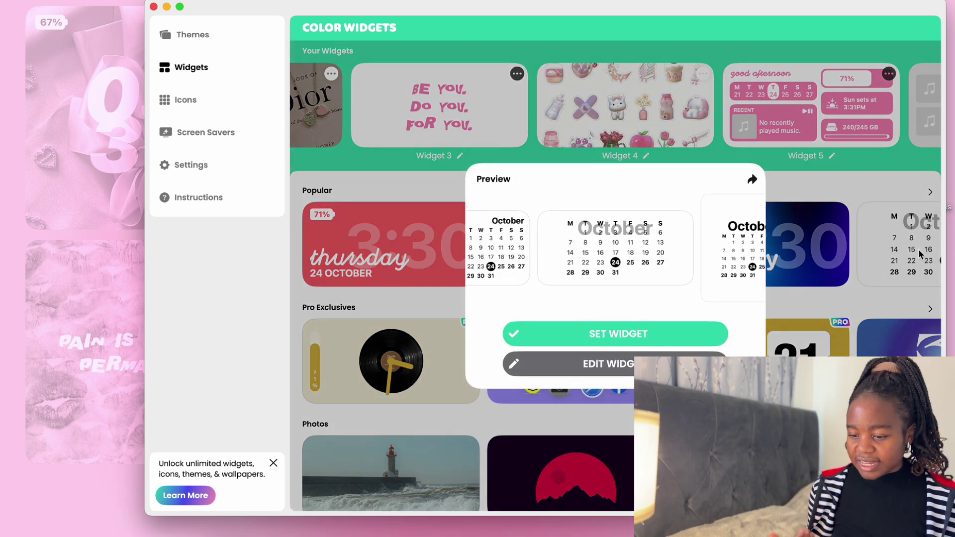
- Try a red background on the calendar widget, then go back and view the desktop
left_click(608, 372)
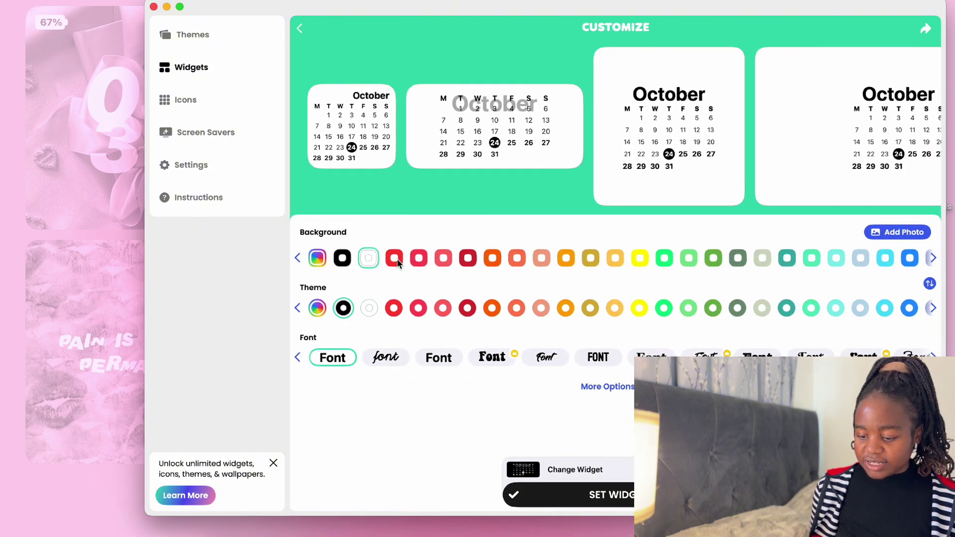
left_click(443, 257)
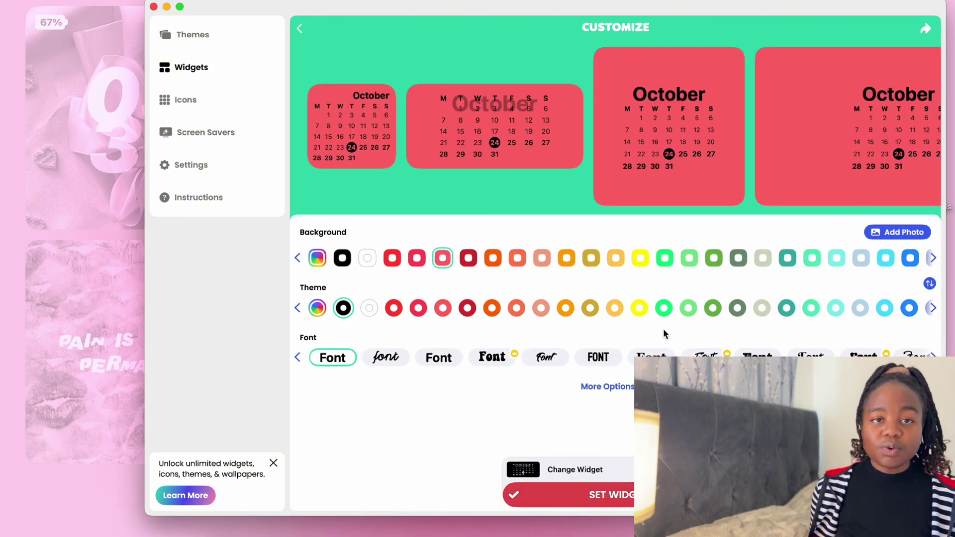
left_click(300, 29)
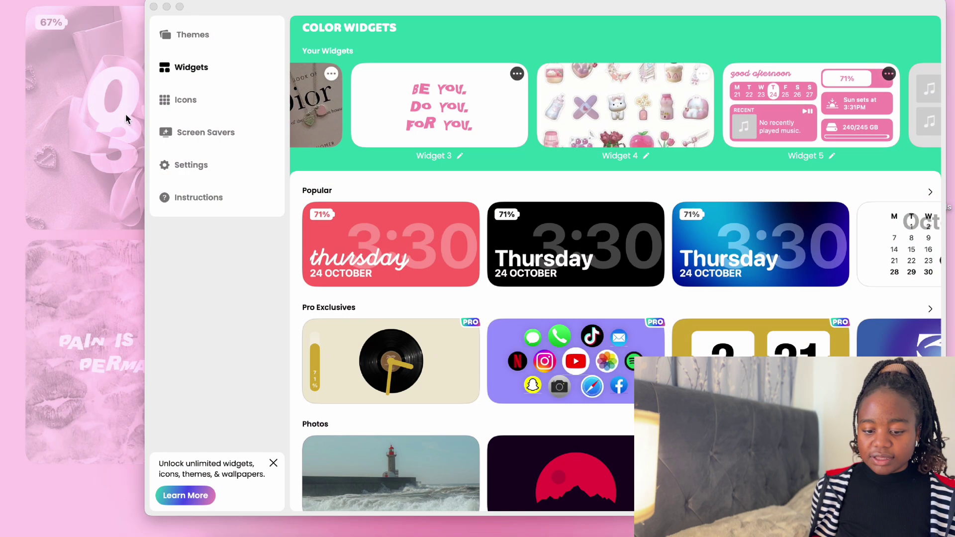
left_click(125, 114)
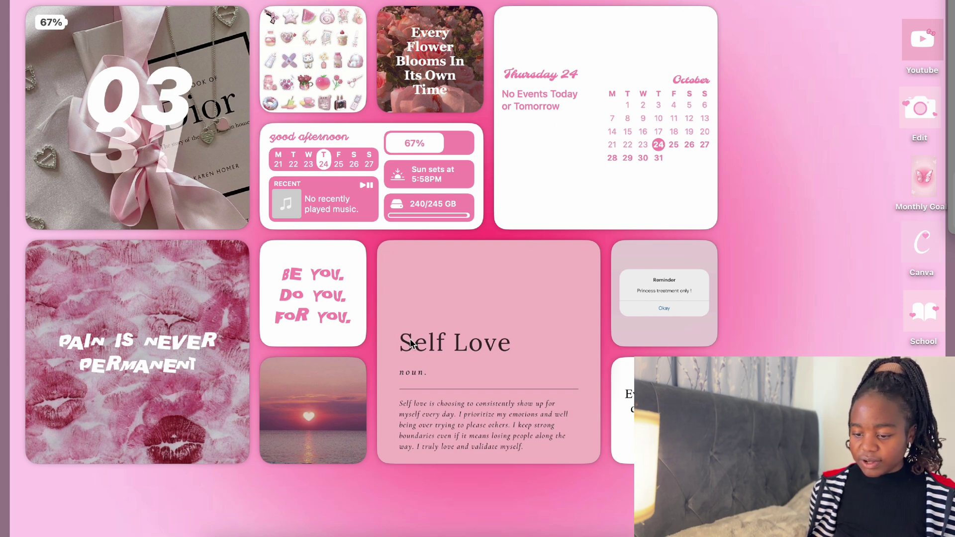
- Bring Color Widgets back from the Dock and preview the lighthouse photo widget
left_click(611, 527)
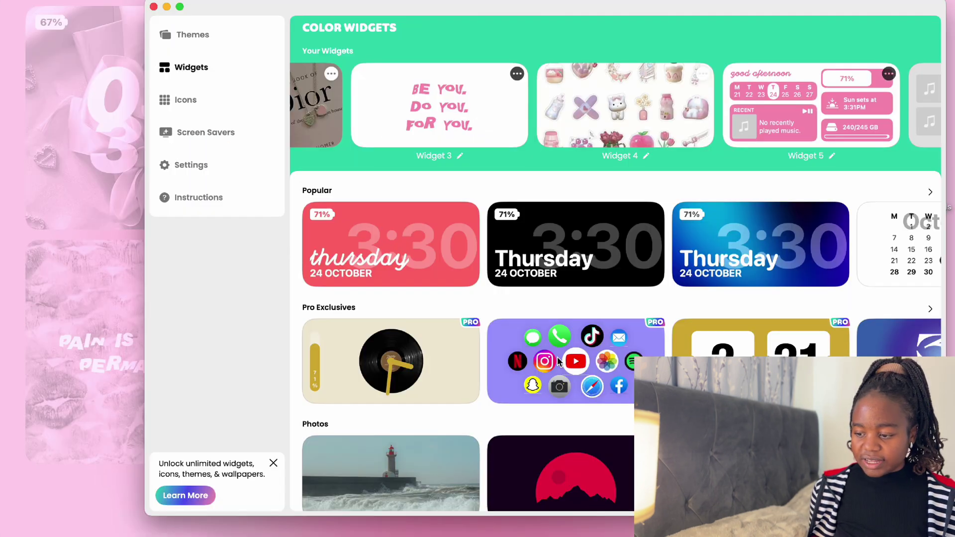
scroll(558, 361, "down", 10)
scroll(558, 361, "up", 4)
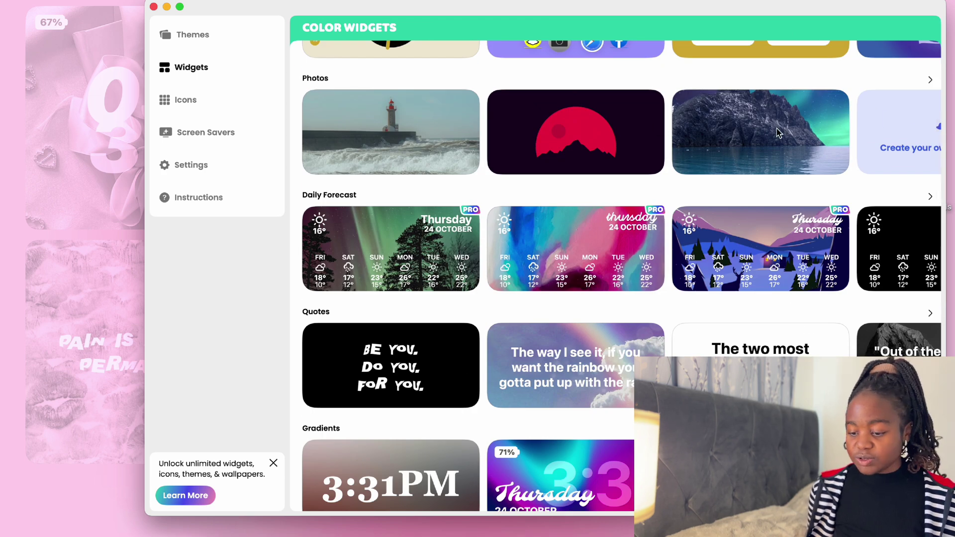
left_click(366, 156)
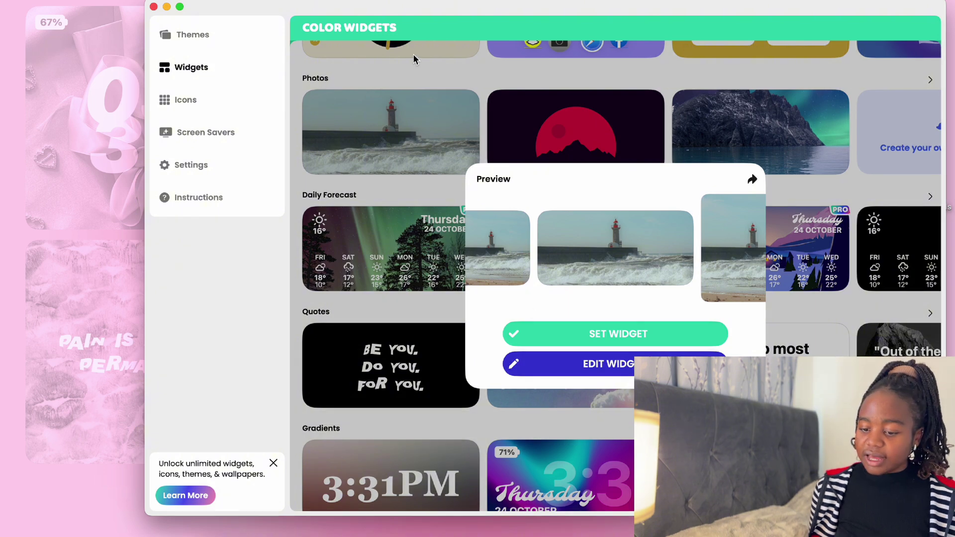
- Replace the photo widget's background with the pink lips image from Downloads
left_click(629, 368)
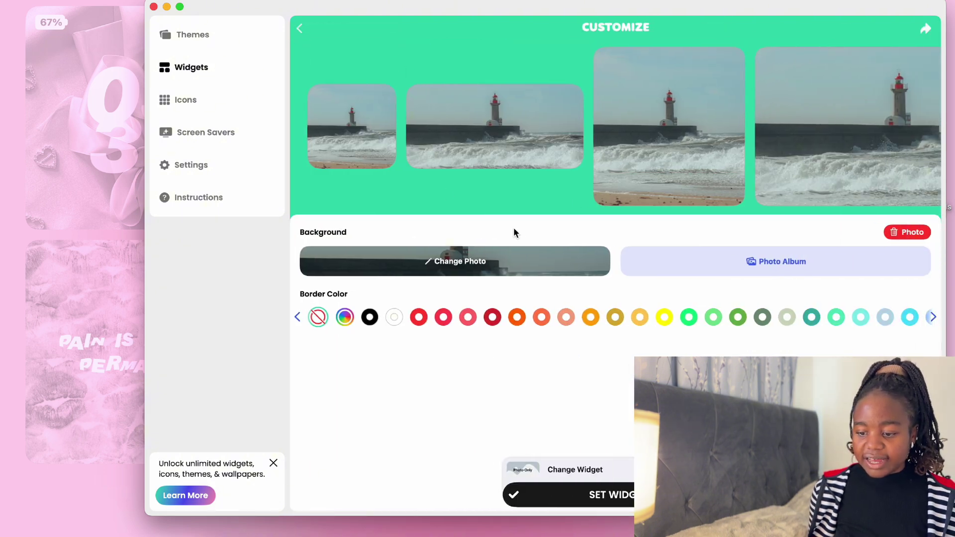
left_click(518, 256)
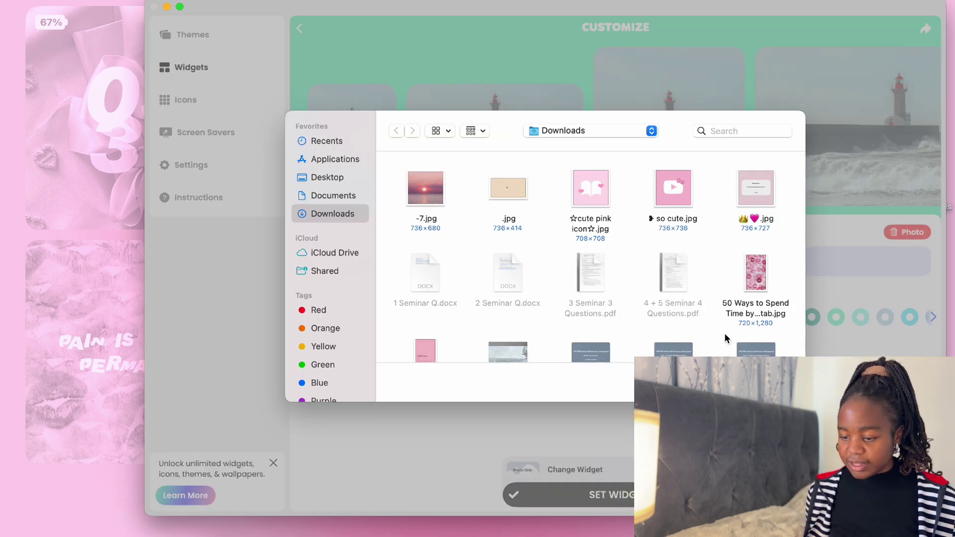
scroll(645, 354, "down", 3)
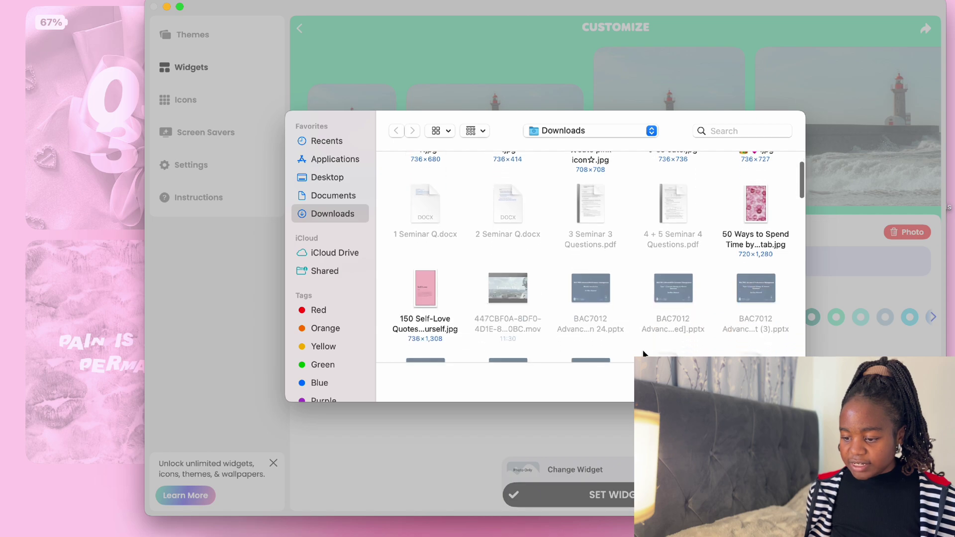
left_click(758, 207)
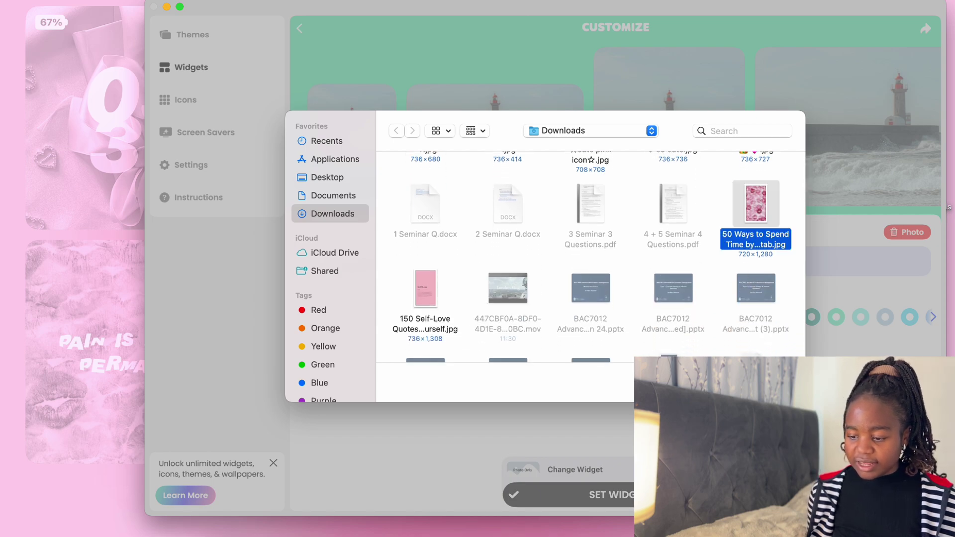
key("Return")
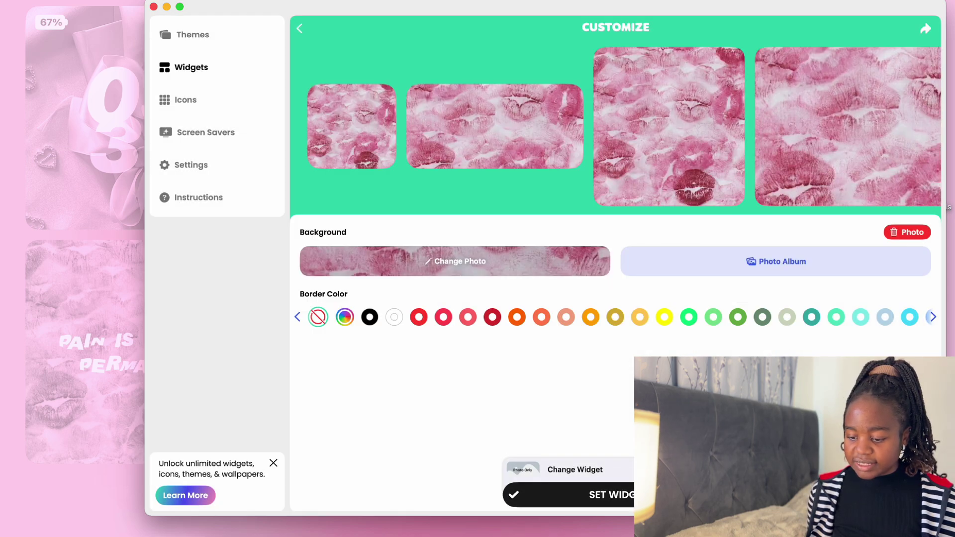
- Save the customized pink lips photo widget as a new widget
left_click(628, 494)
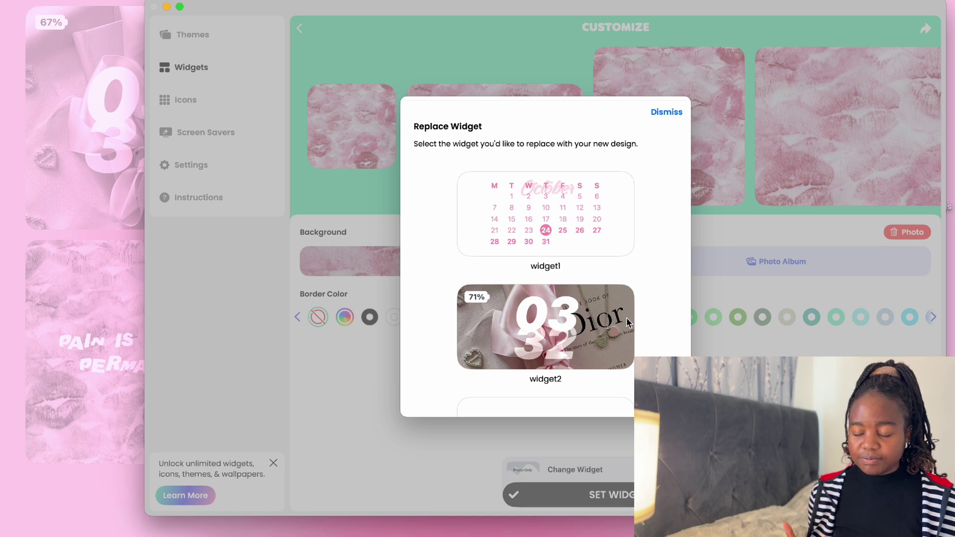
scroll(626, 318, "down", 10)
scroll(626, 318, "down", 5)
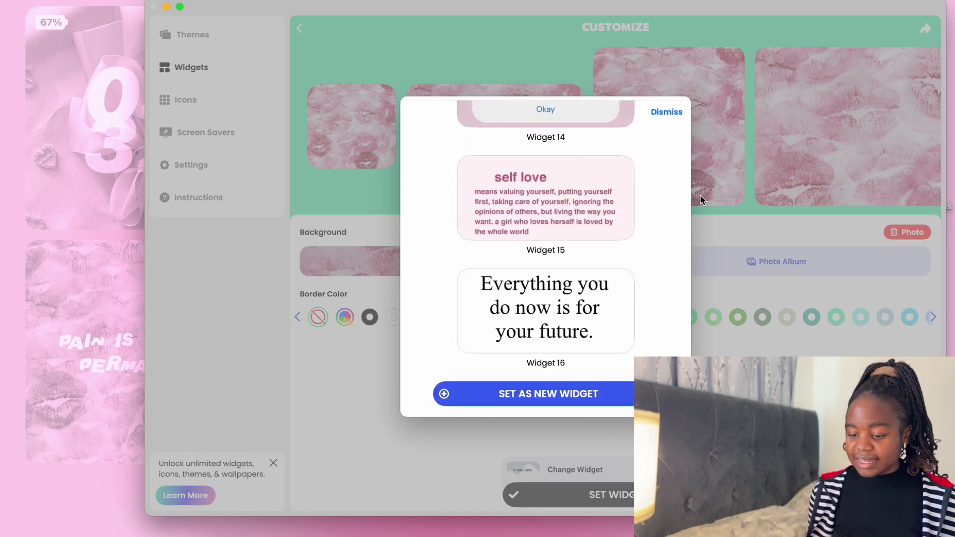
left_click(521, 393)
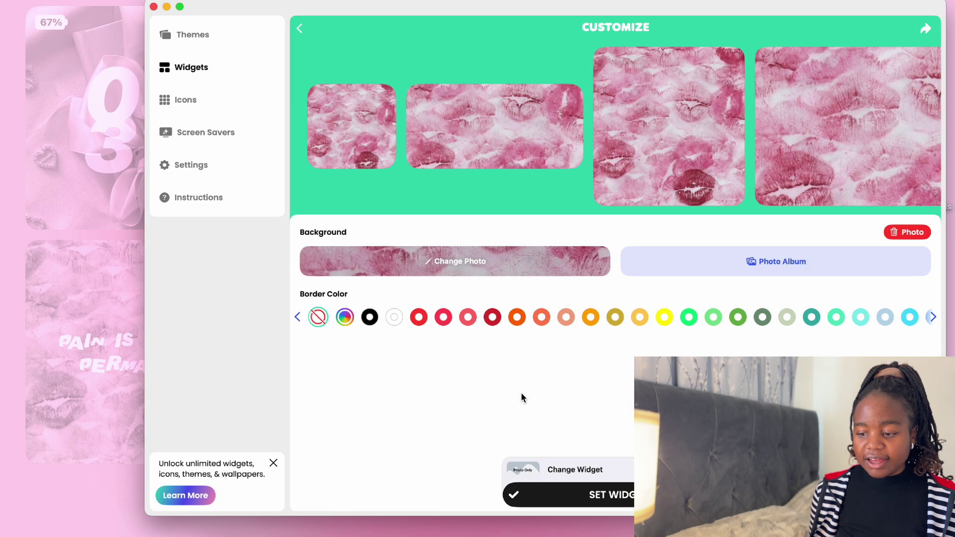
- Add a small Color Widgets calendar to the top-right desktop, then reopen the lips widget's Customize page
left_click(105, 506)
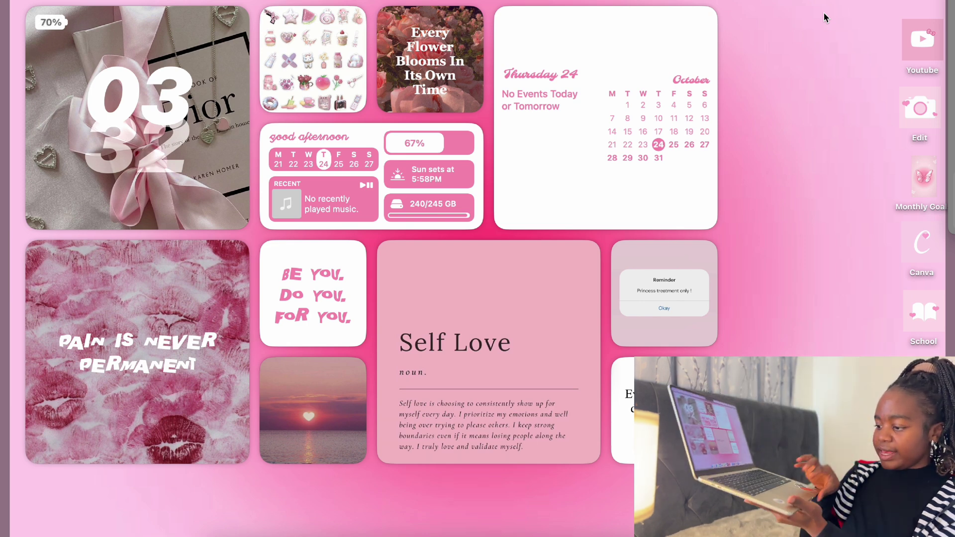
right_click(824, 10)
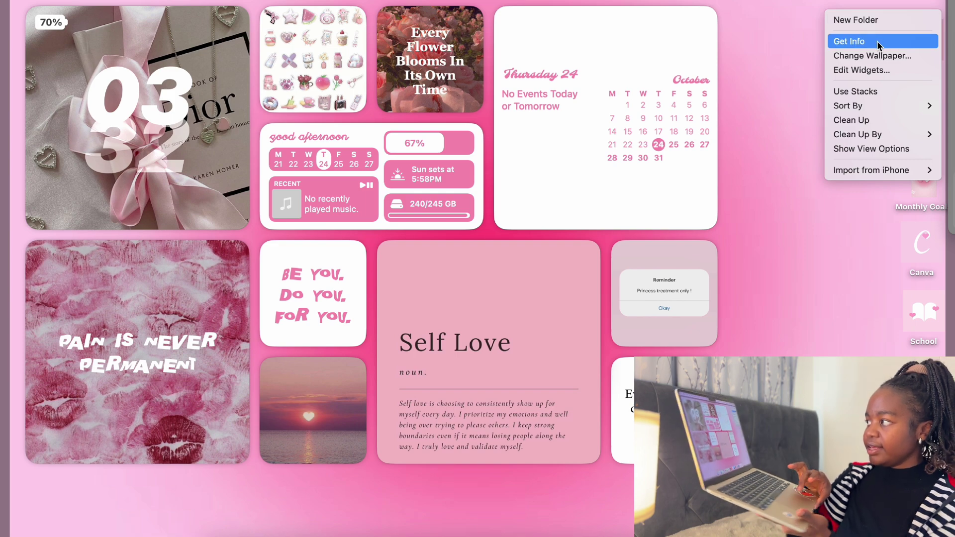
left_click(878, 71)
left_click(215, 408)
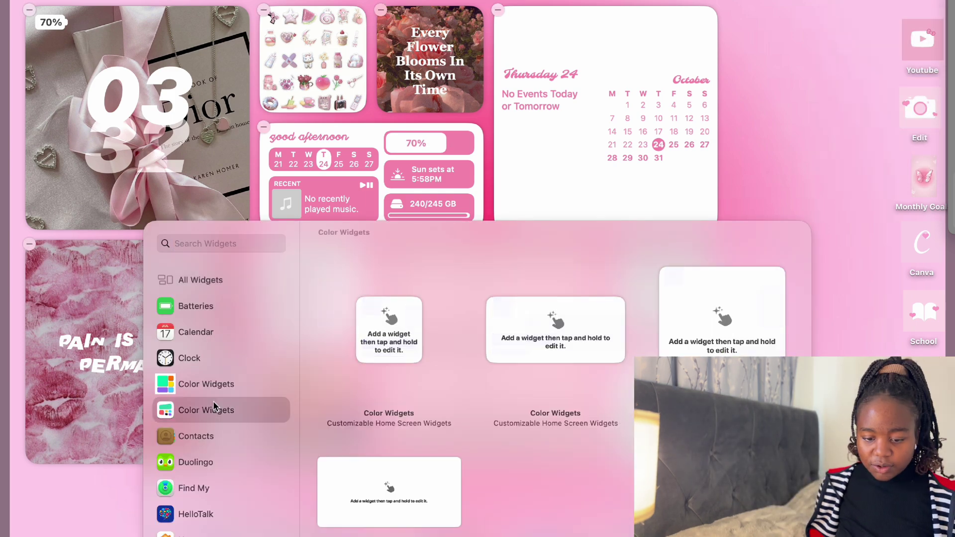
key("Up")
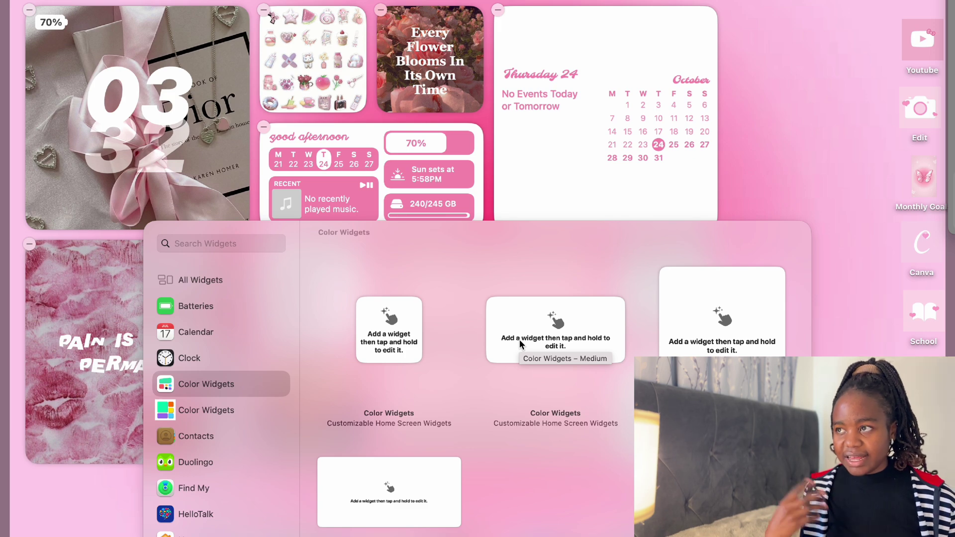
left_click(402, 341)
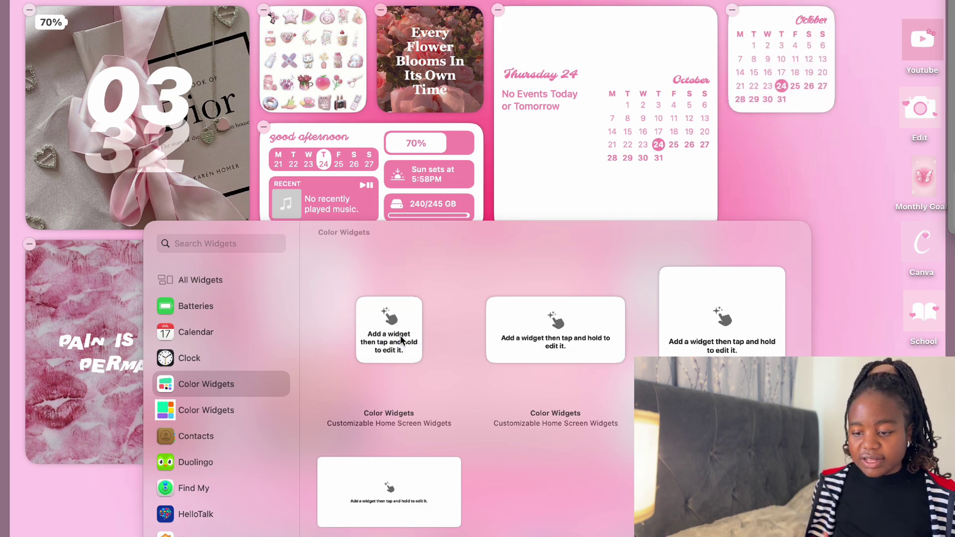
left_click(43, 324)
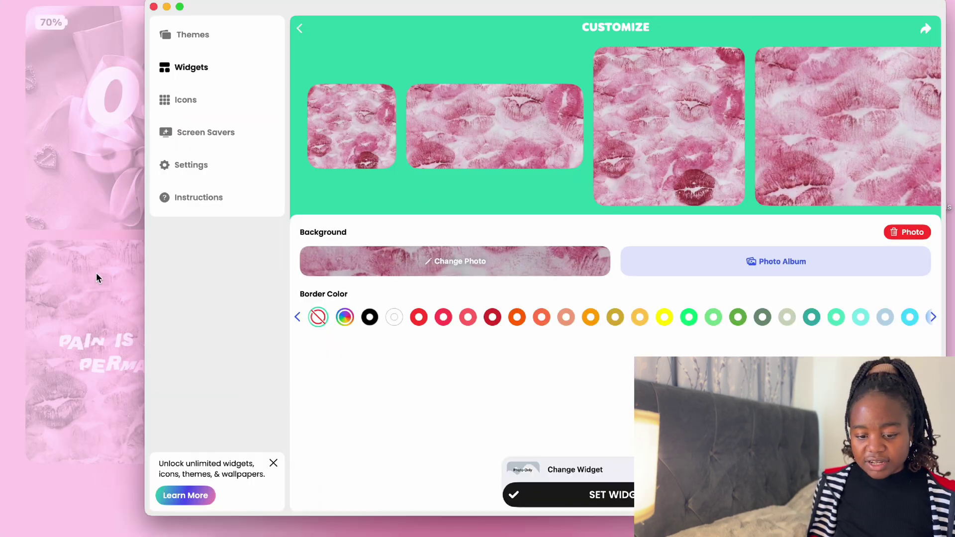
- Switch the small top-right widget to Widget 17 showing the lips photo, then reopen Color Widgets
left_click(167, 6)
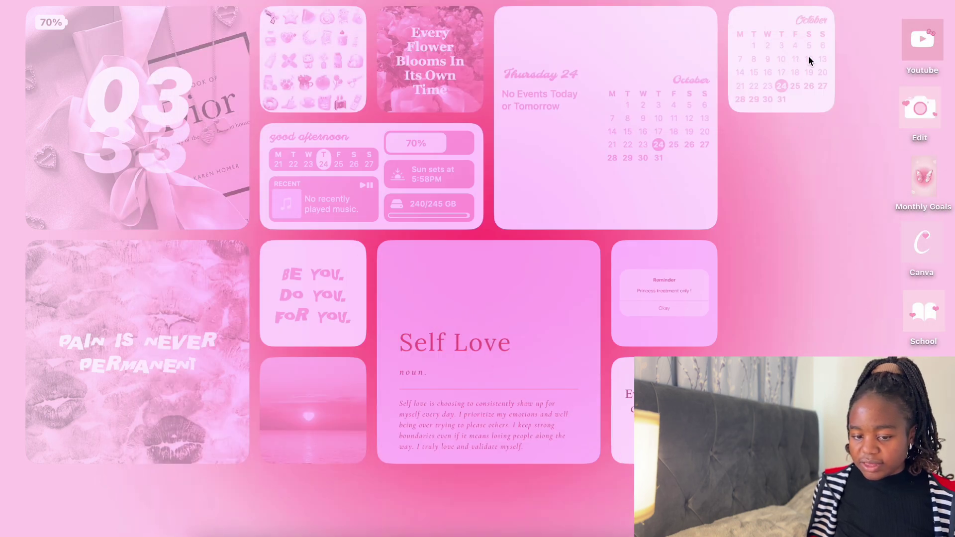
left_click(812, 187)
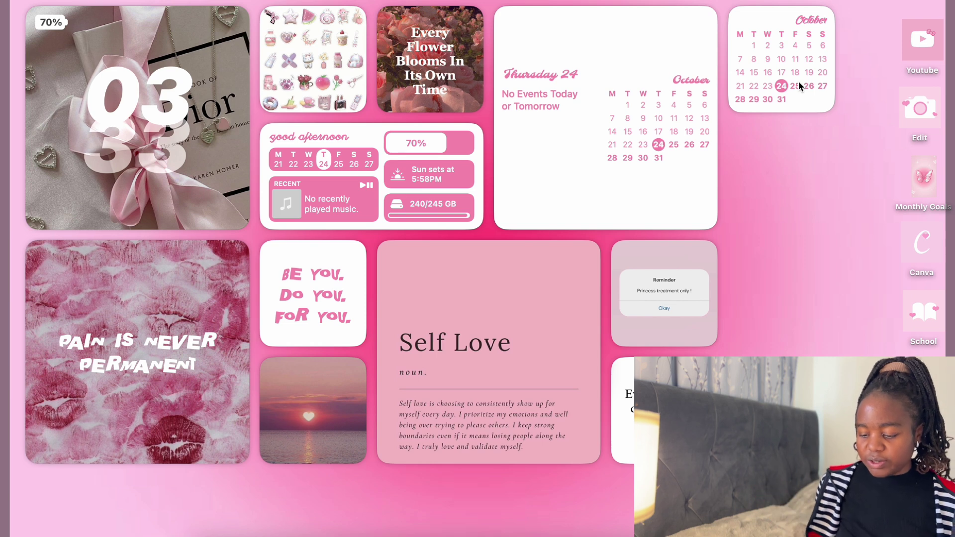
right_click(799, 81)
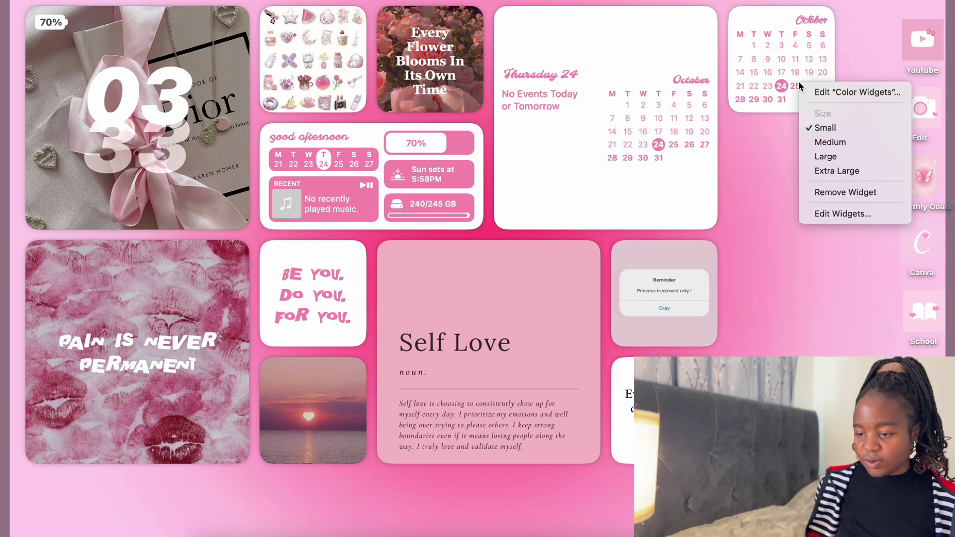
left_click(859, 92)
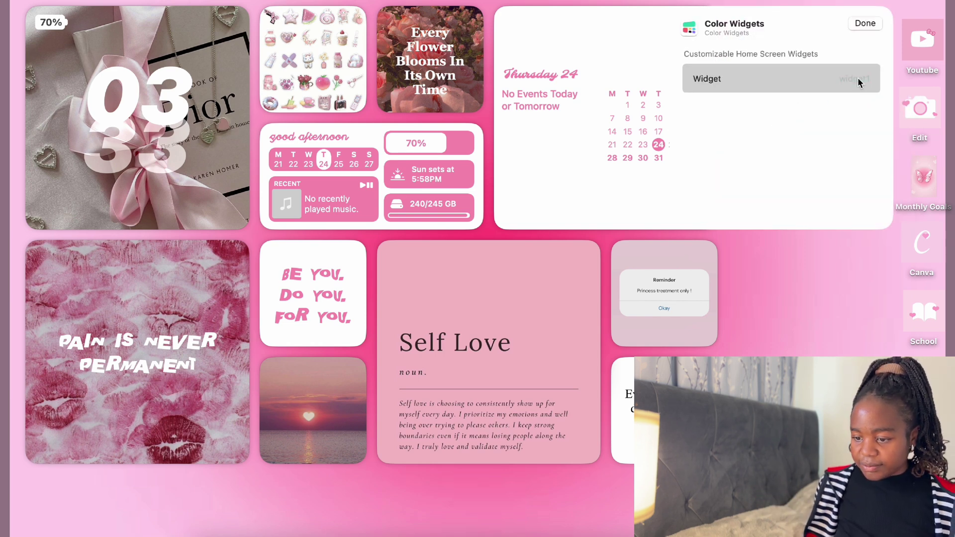
left_click(858, 78)
scroll(746, 164, "down", 10)
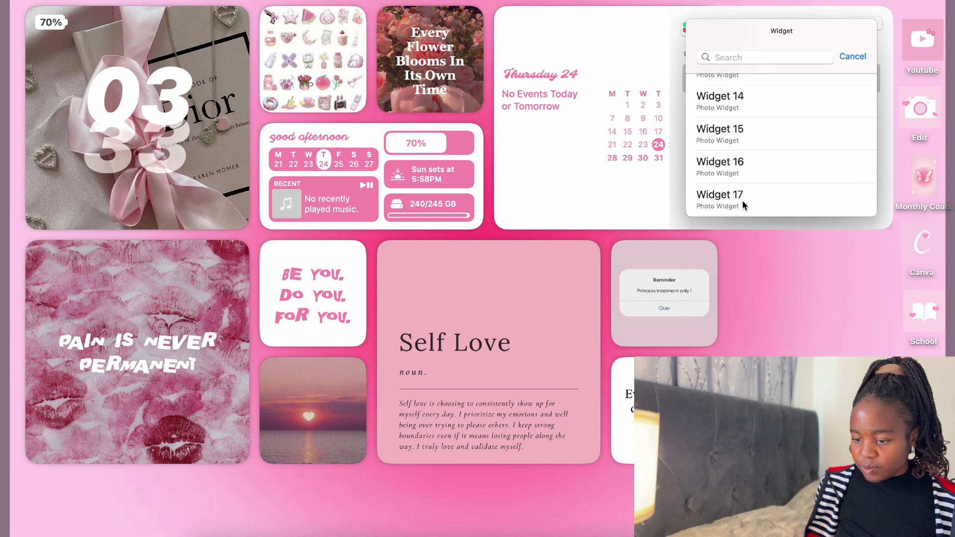
left_click(744, 203)
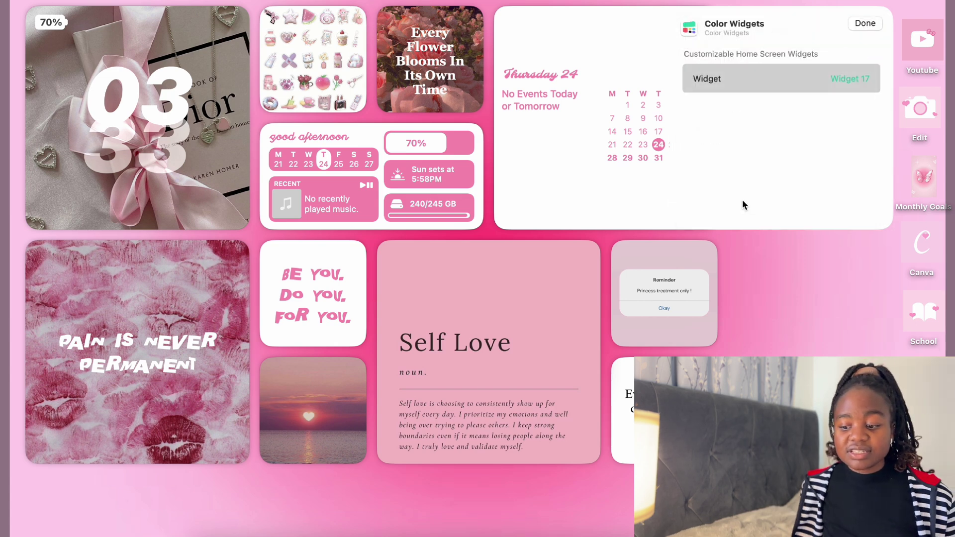
left_click(866, 24)
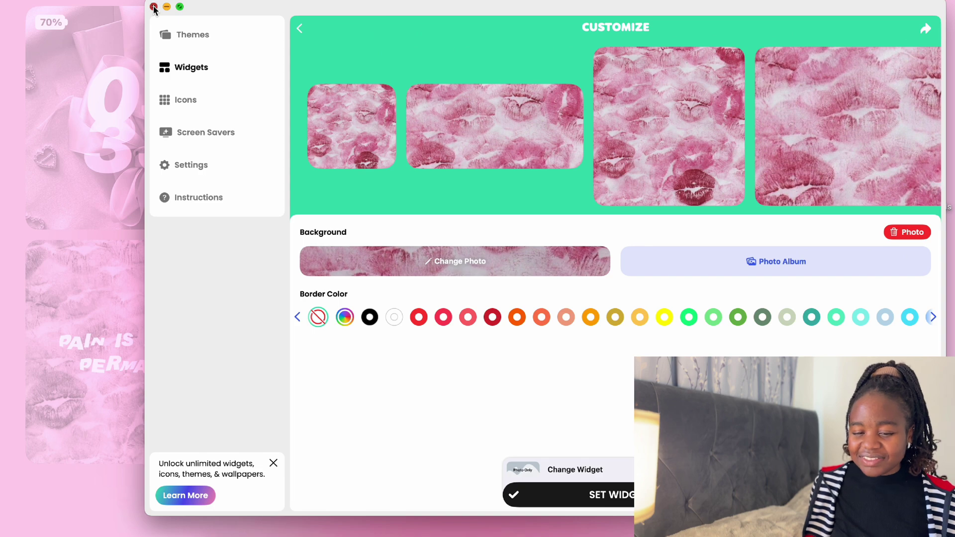
left_click(153, 7)
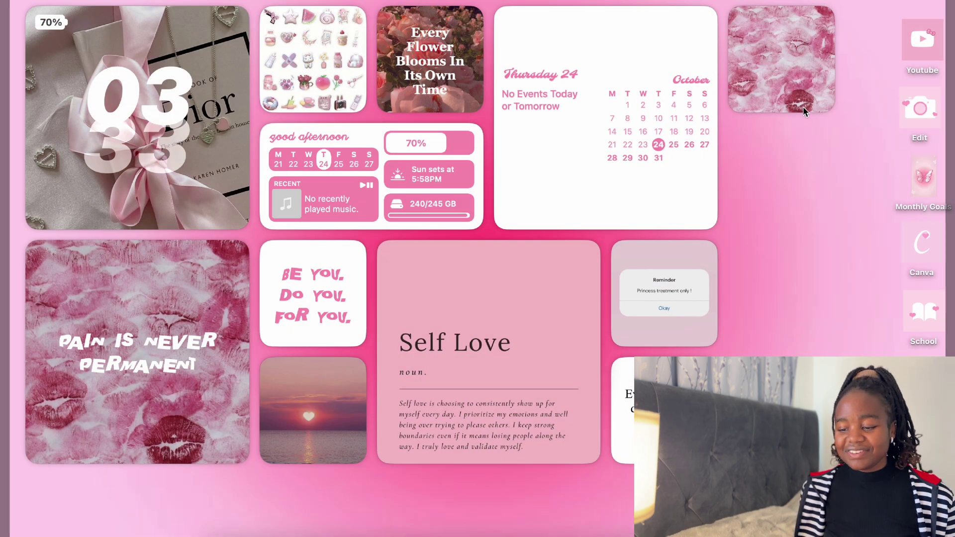
left_click(791, 92)
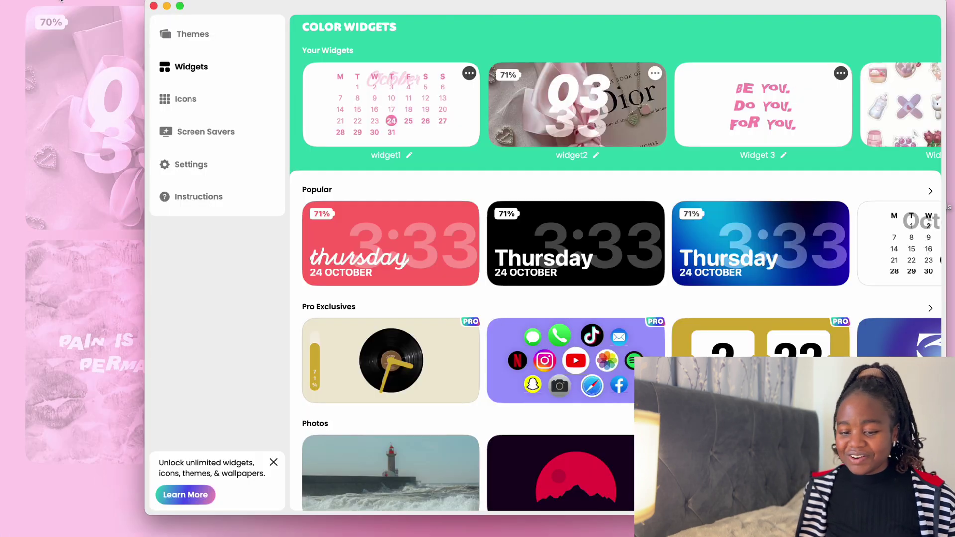
left_click(153, 6)
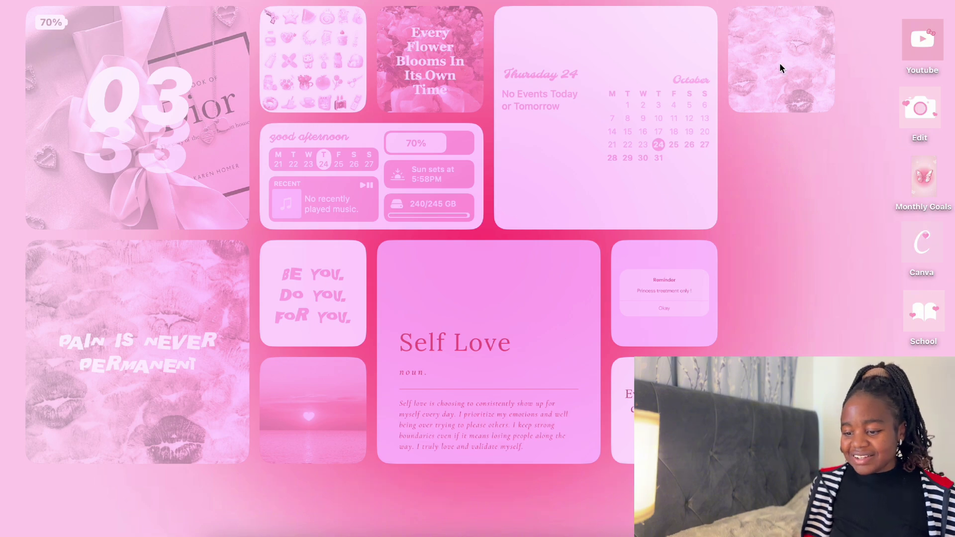
left_click(780, 69)
left_click(154, 6)
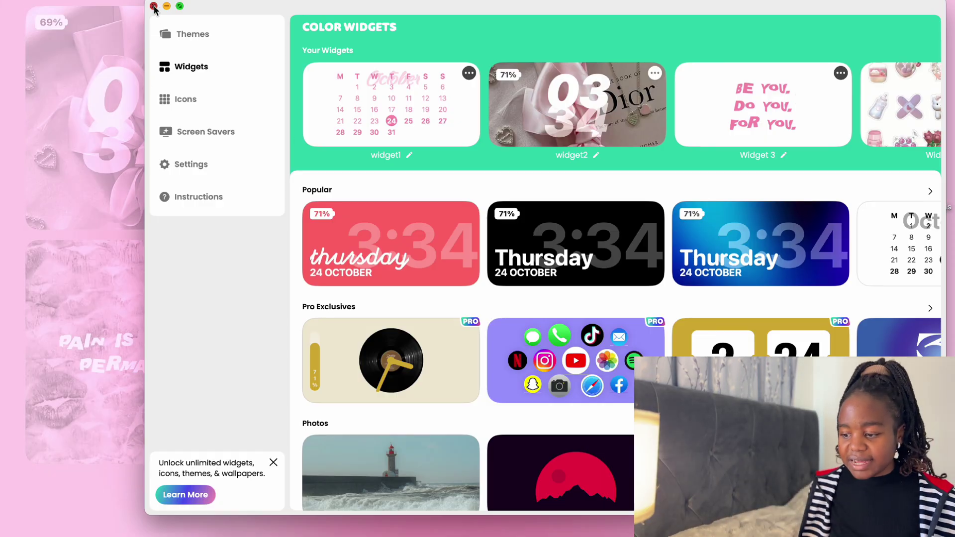
left_click(154, 6)
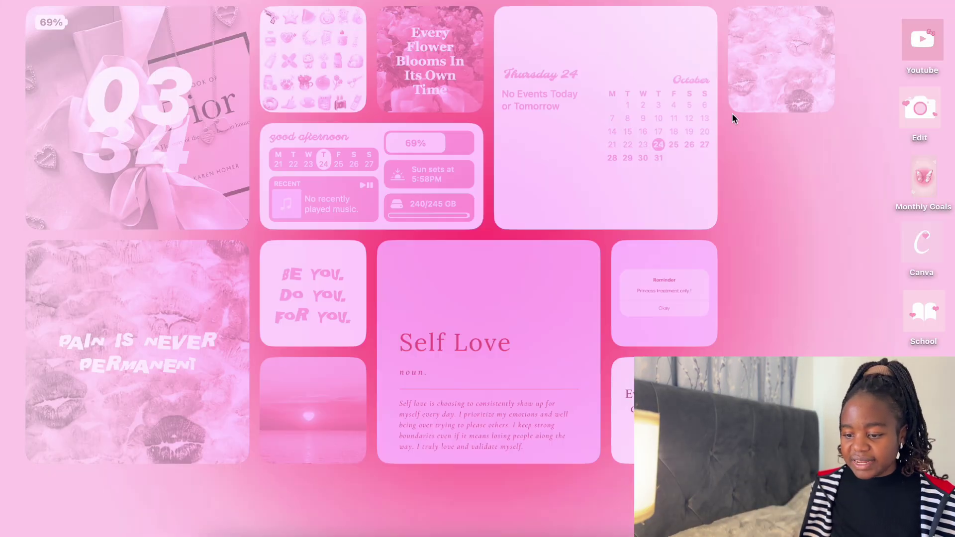
right_click(777, 75)
left_click(783, 65)
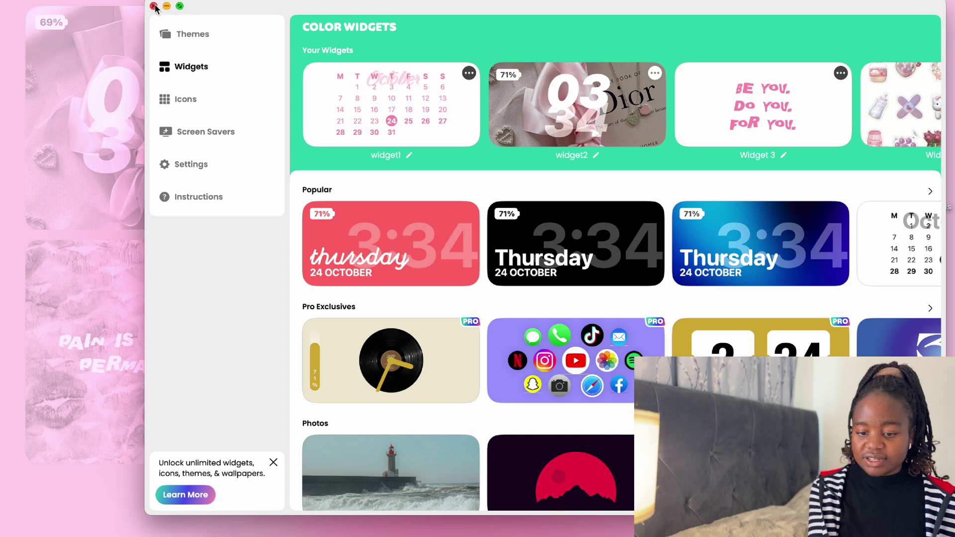
- Close the app window and remove the lips-photo widget from the desktop's top right
left_click(153, 7)
right_click(799, 86)
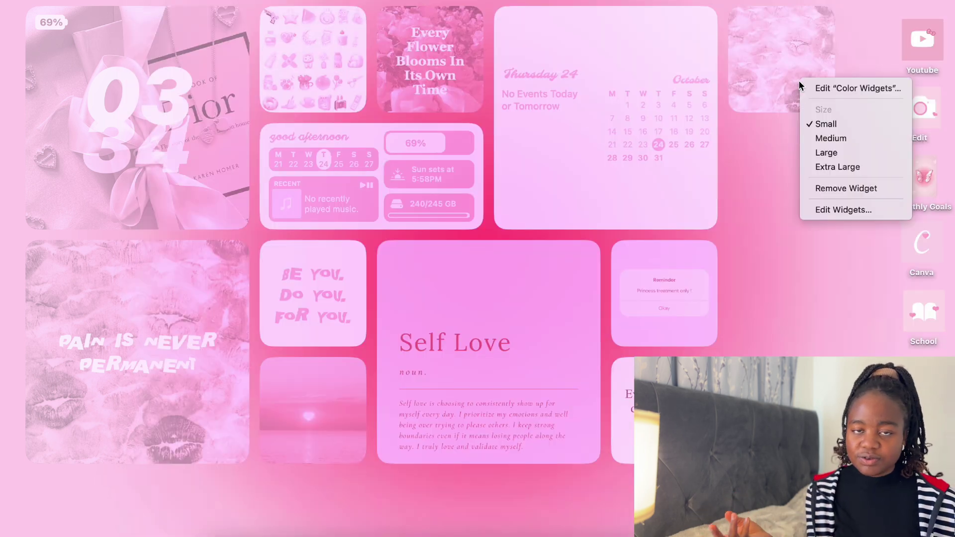
left_click(863, 193)
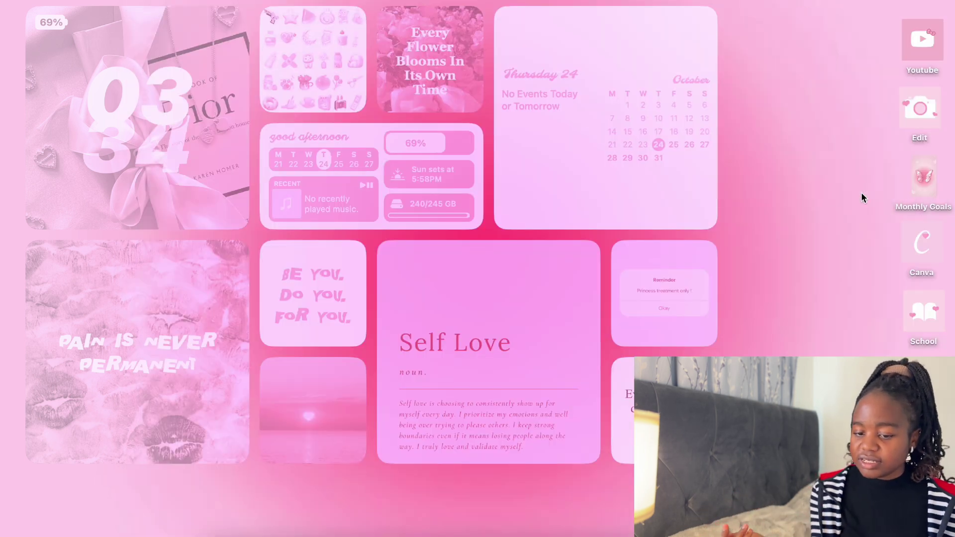
left_click(742, 175)
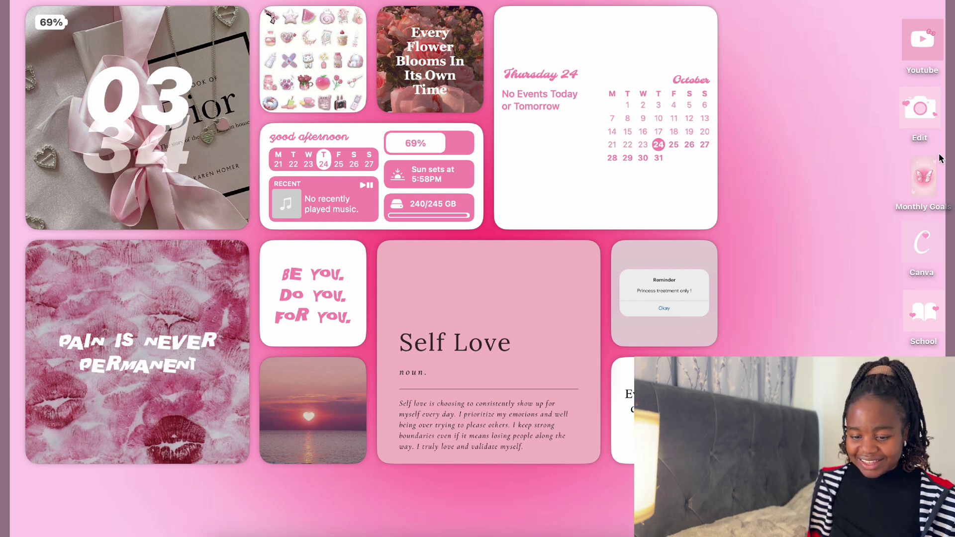
- Open and close the School and Canva desktop folders in Finder
left_click(920, 304)
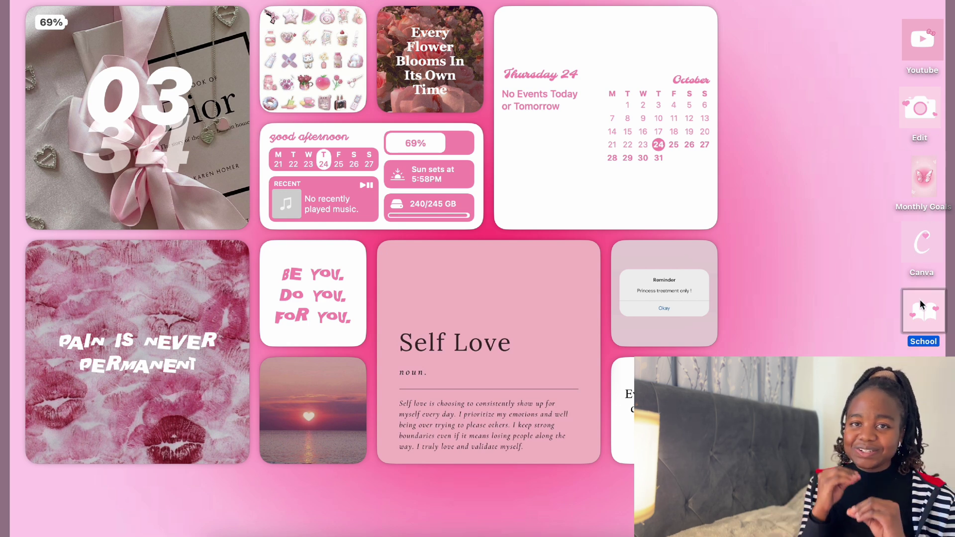
double_click(920, 305)
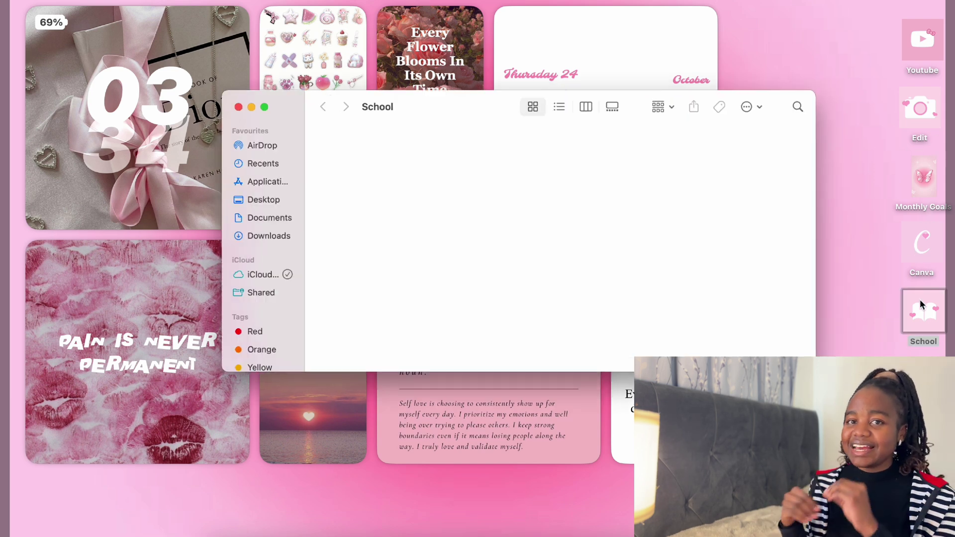
left_click(233, 105)
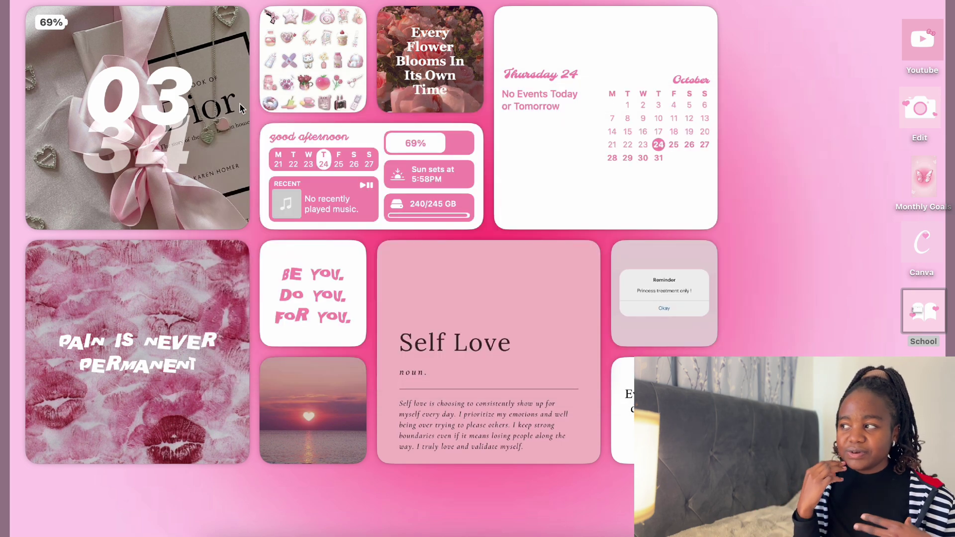
left_click(919, 255)
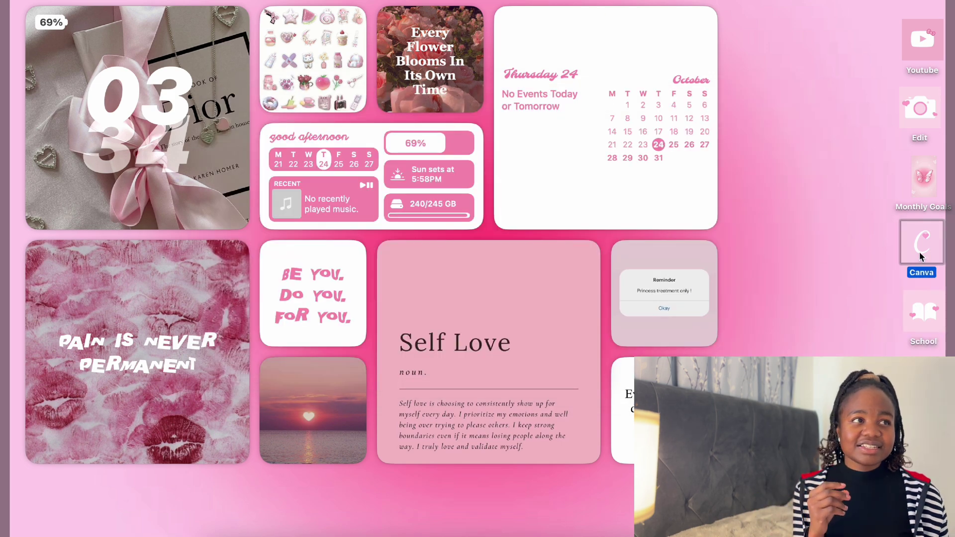
double_click(919, 252)
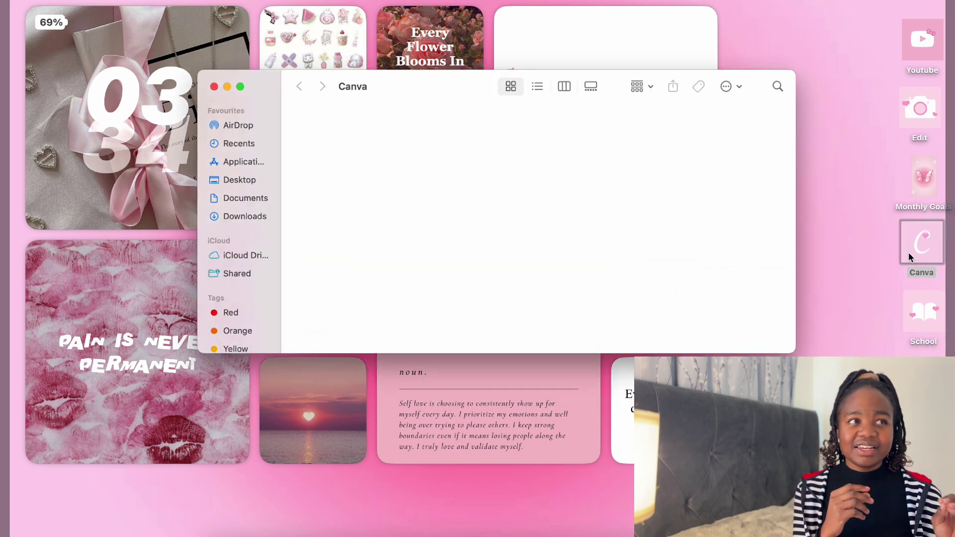
left_click(214, 87)
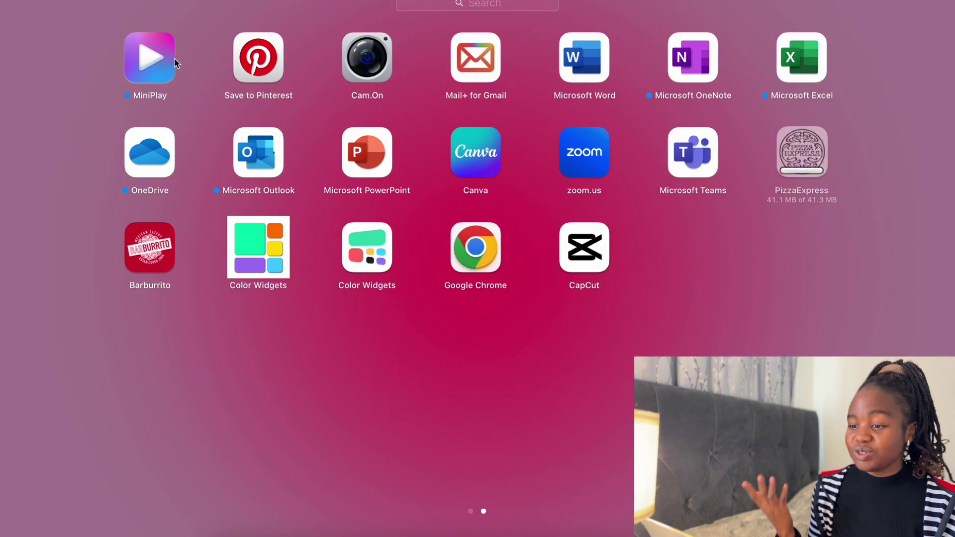
left_click(145, 68)
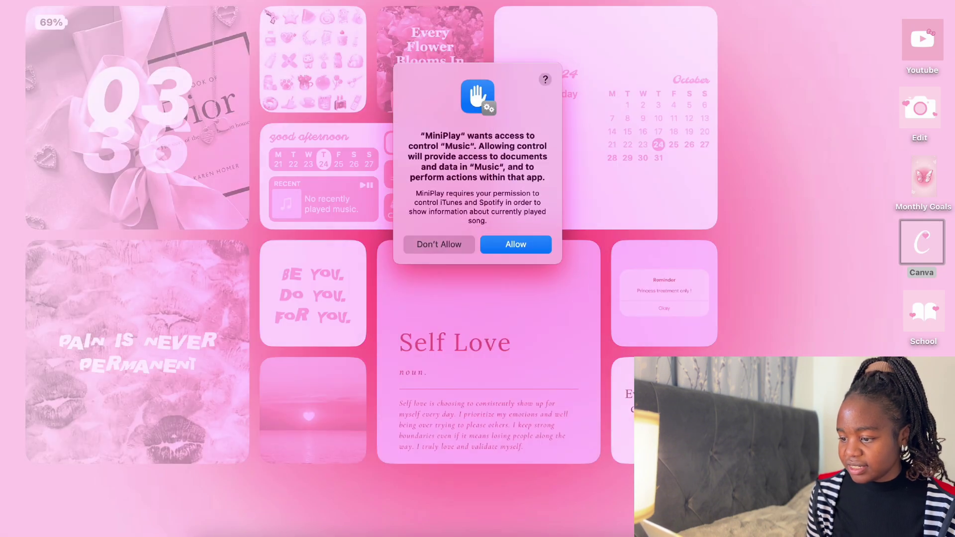
left_click(524, 245)
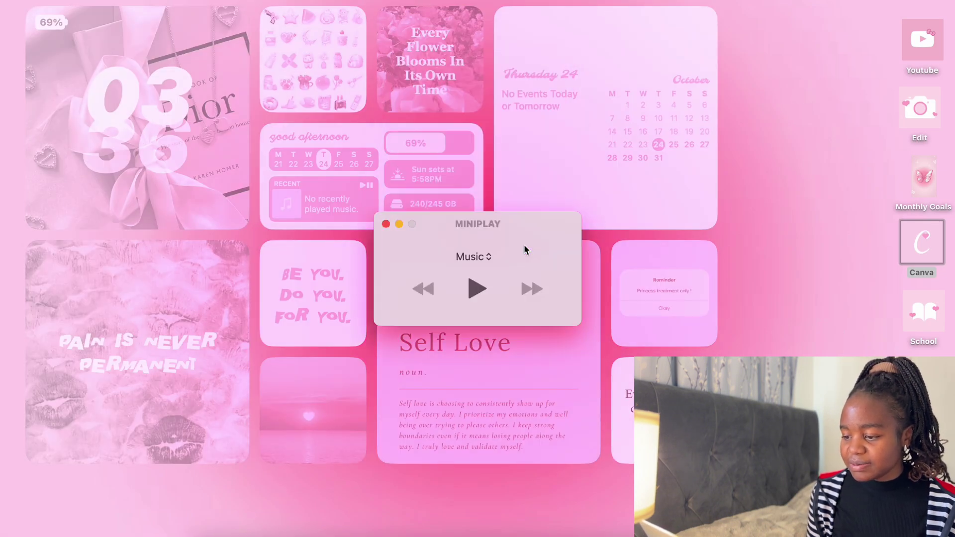
left_click(477, 289)
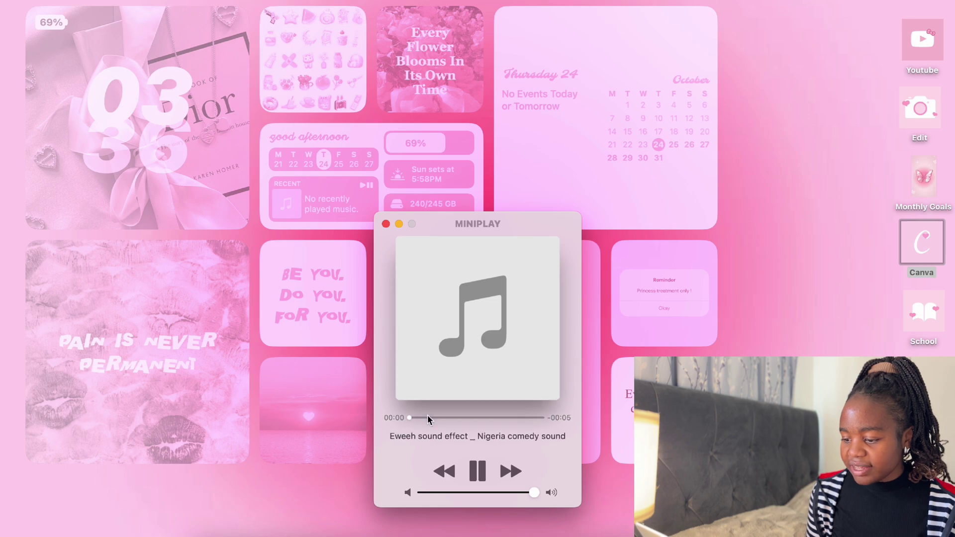
left_click(477, 471)
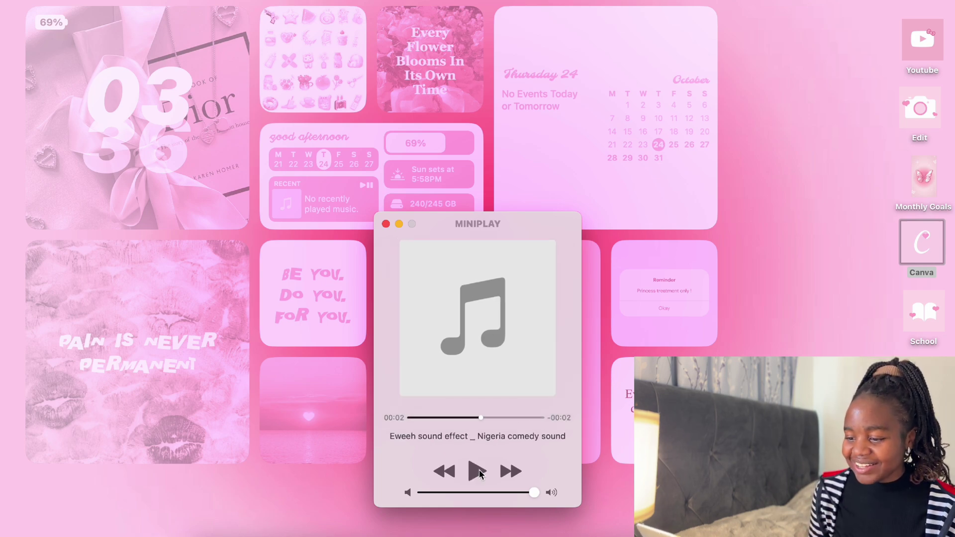
left_click(387, 225)
left_click(252, 522)
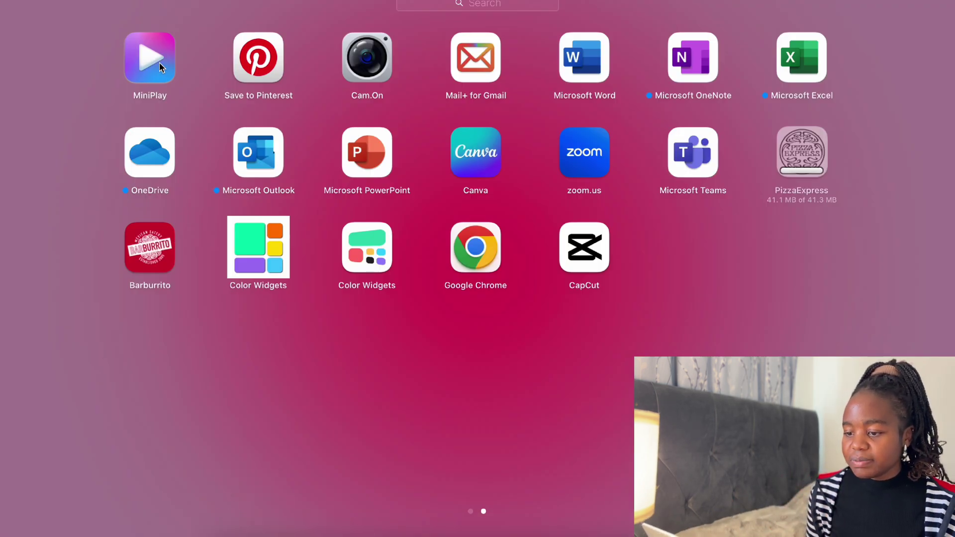
left_click(282, 62)
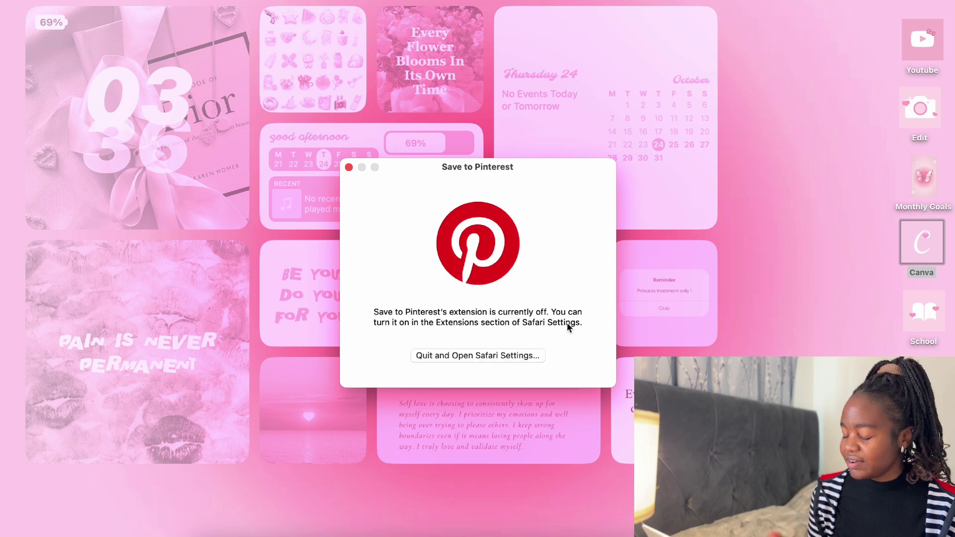
left_click(497, 356)
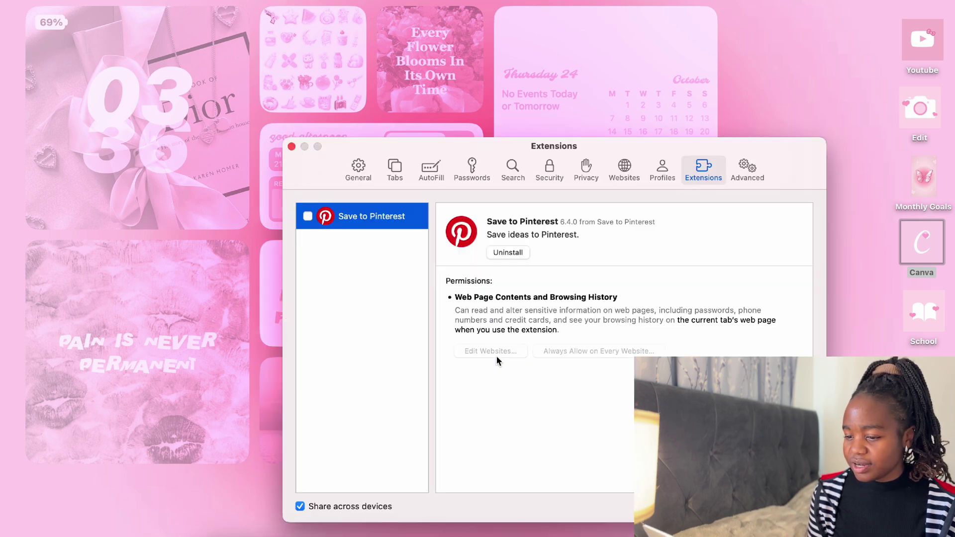
left_click(292, 147)
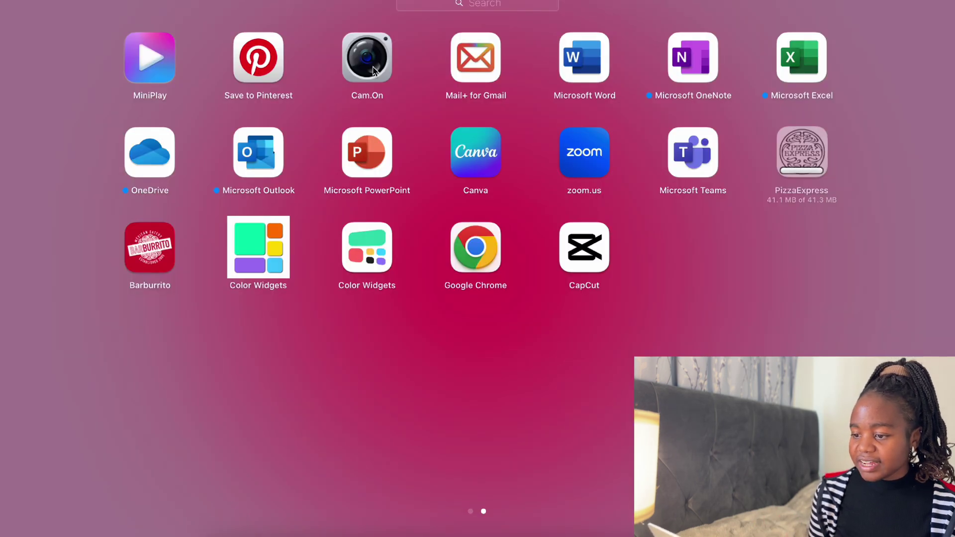
left_click(374, 71)
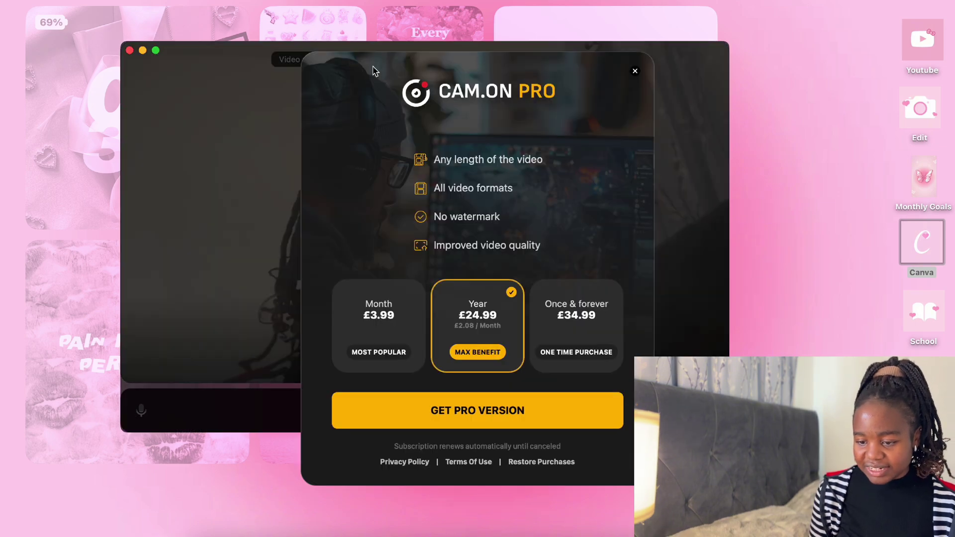
left_click(636, 72)
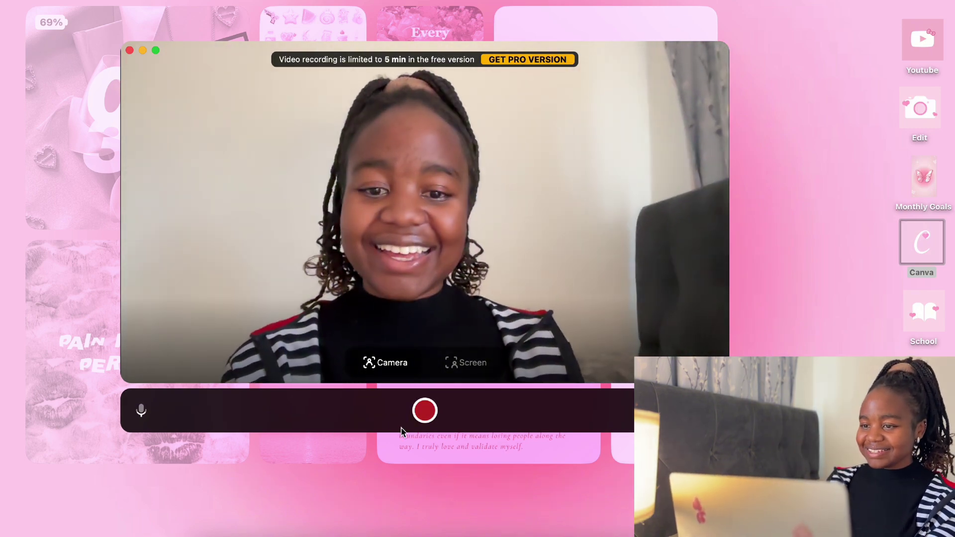
left_click(424, 411)
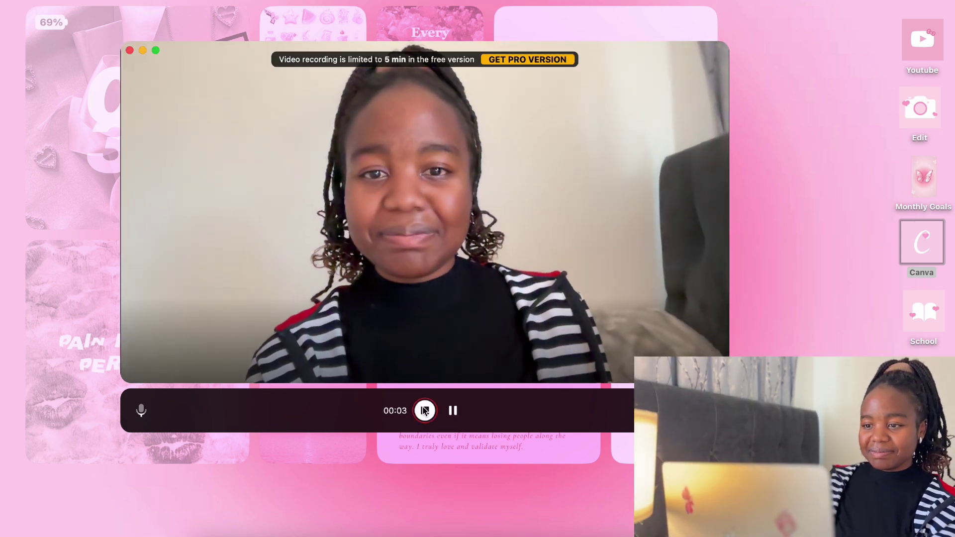
left_click(425, 411)
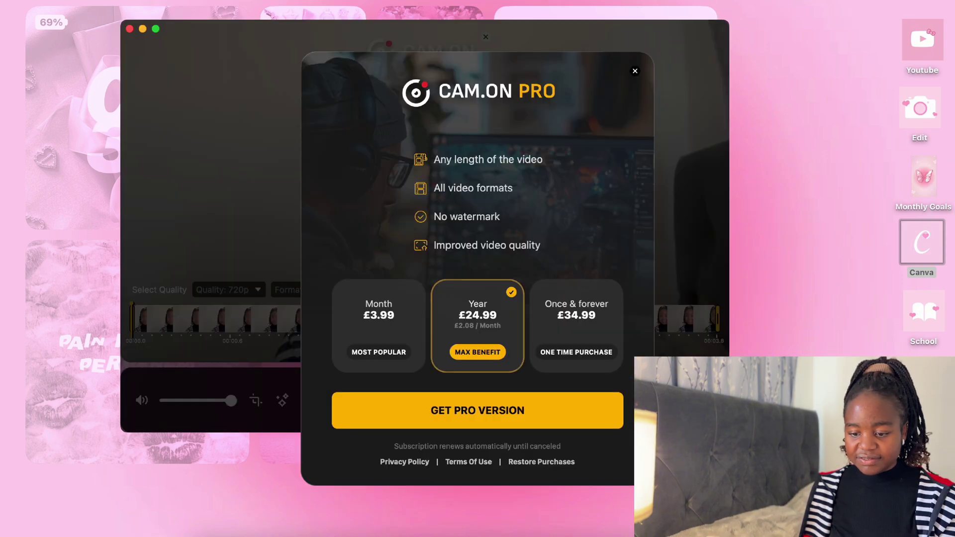
left_click(129, 29)
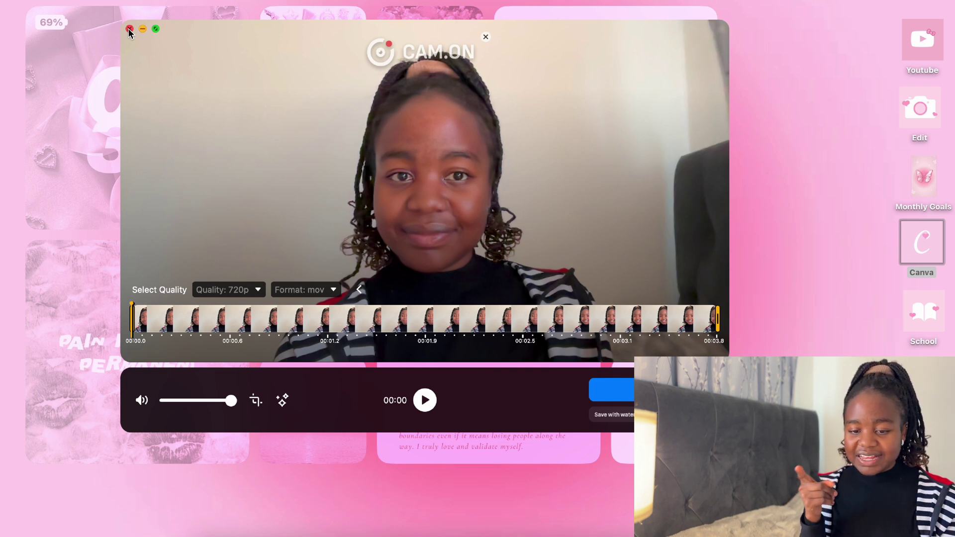
left_click(130, 30)
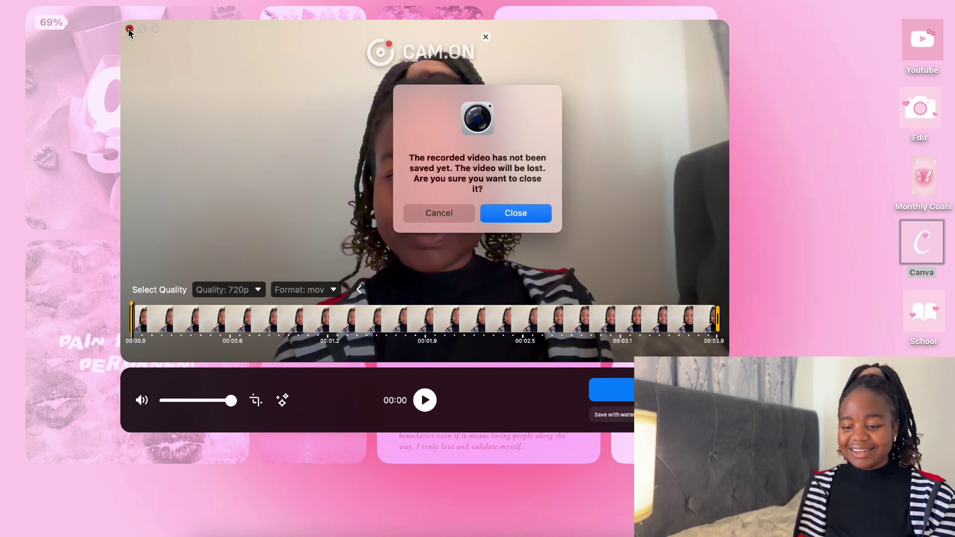
left_click(496, 218)
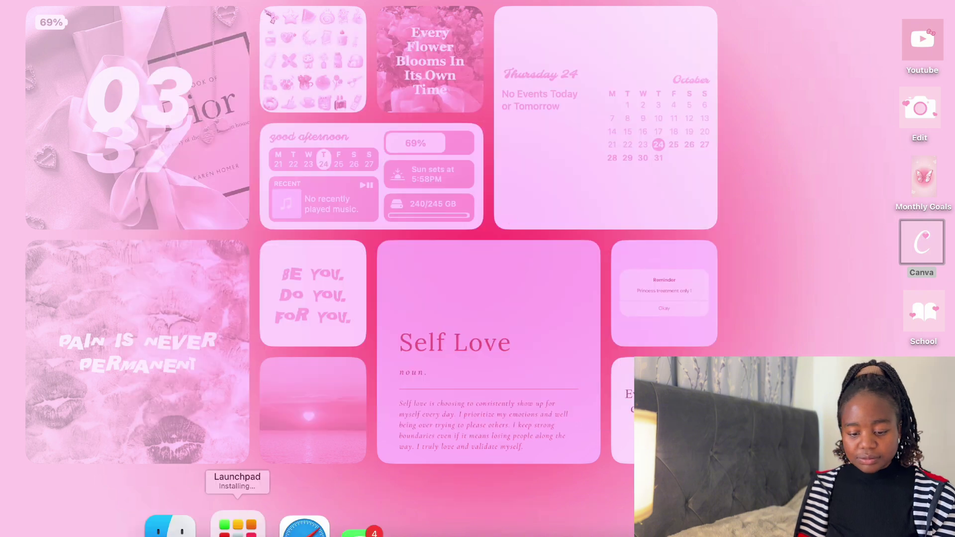
left_click(234, 525)
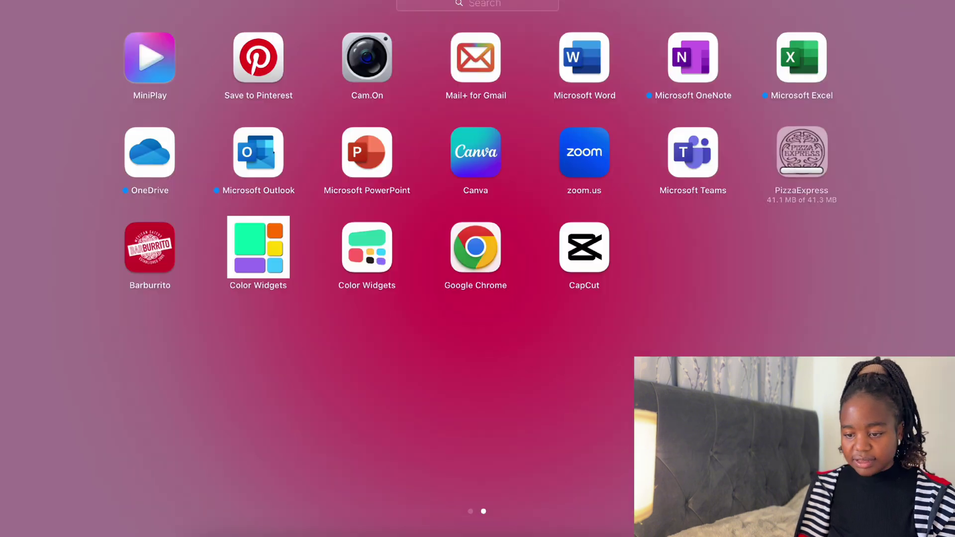
- Launch Mail+ for Gmail, dismiss the Docs+ promo and Chrome prompt, then close the inbox
left_click(477, 59)
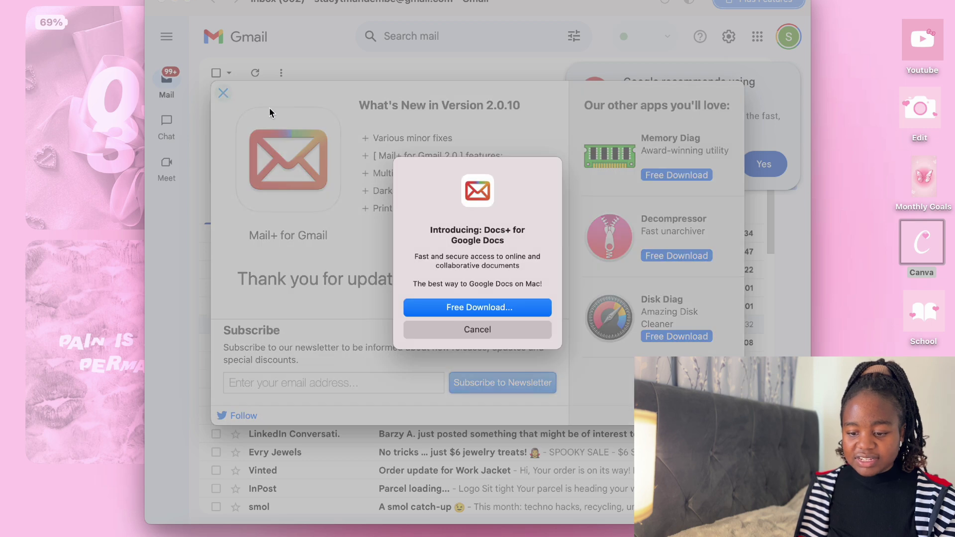
left_click(503, 332)
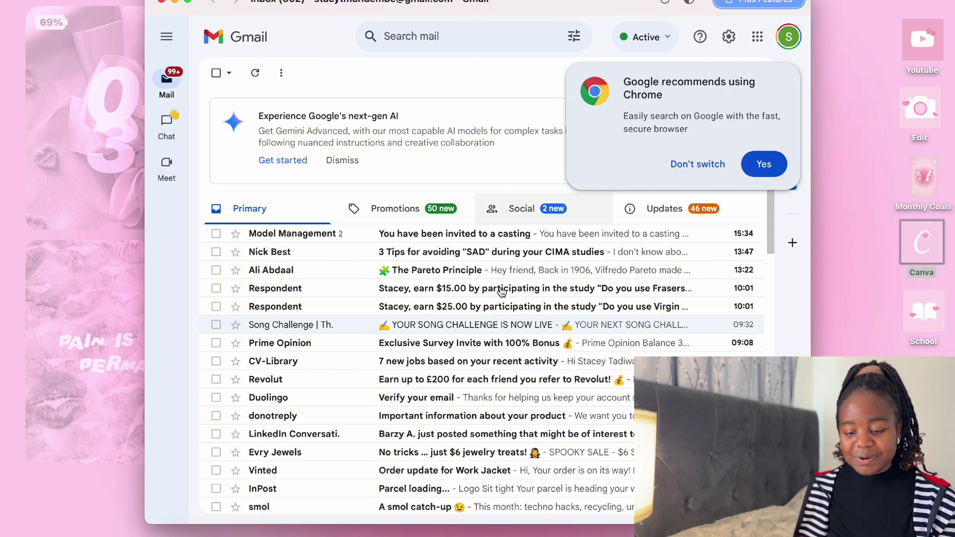
scroll(530, 309, "down", 10)
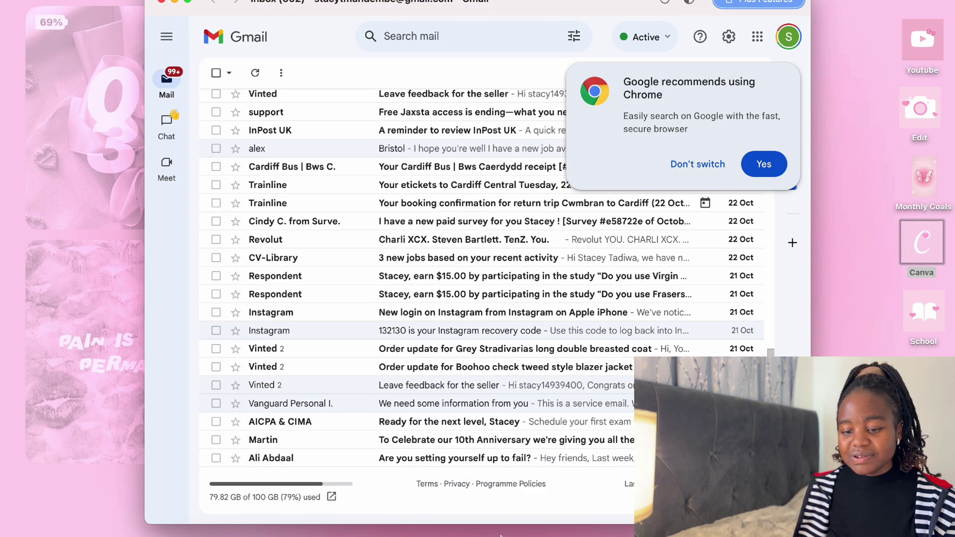
left_click(762, 167)
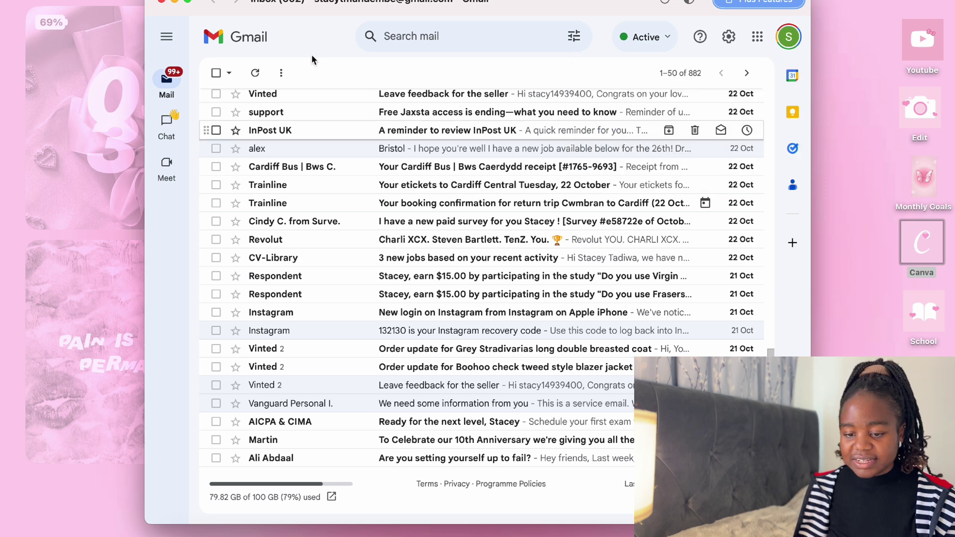
left_click(161, 2)
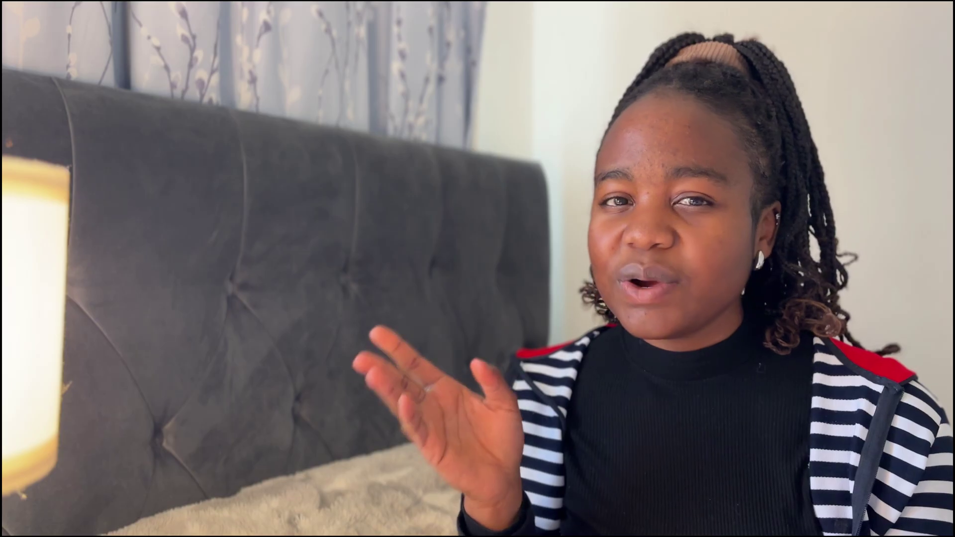